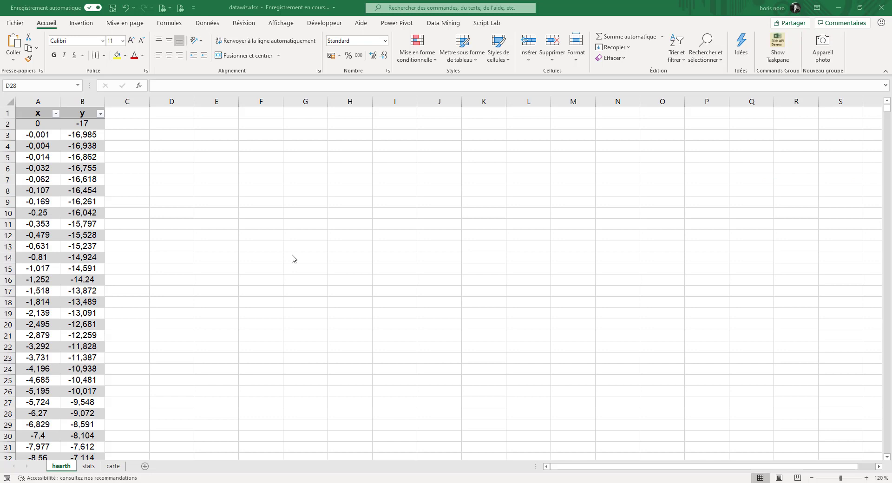
# Insert a markers-only scatter chart of the x and y data on the hearth sheet
pyautogui.click(40, 111)
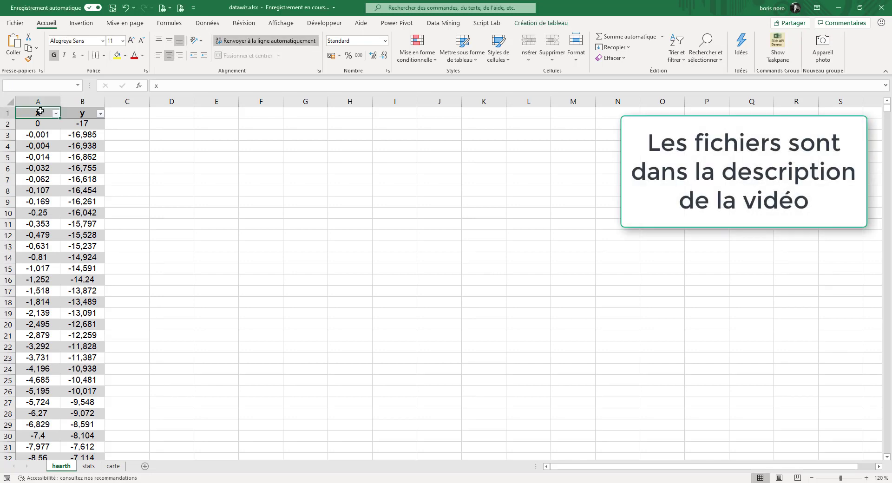
pyautogui.press('Down')
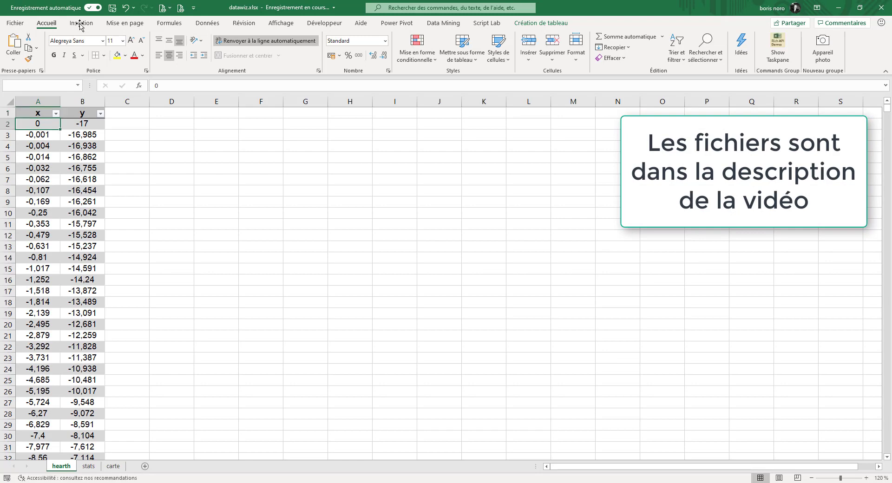
pyautogui.click(81, 25)
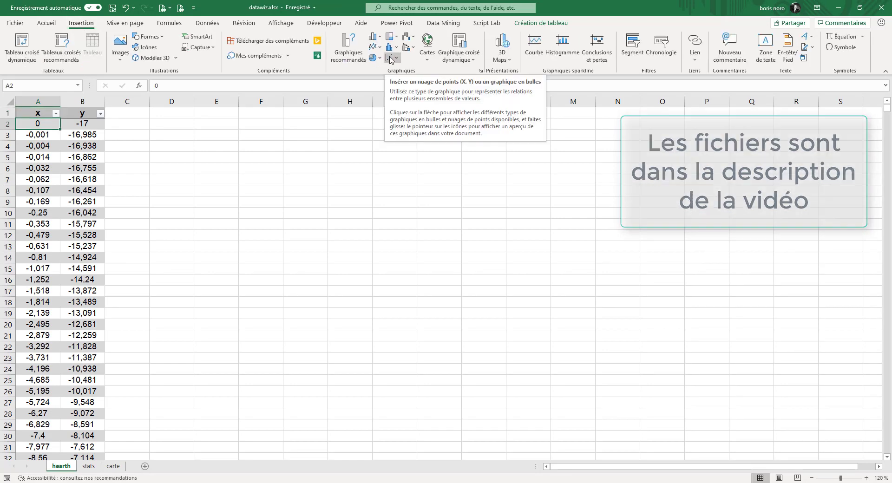
pyautogui.click(390, 58)
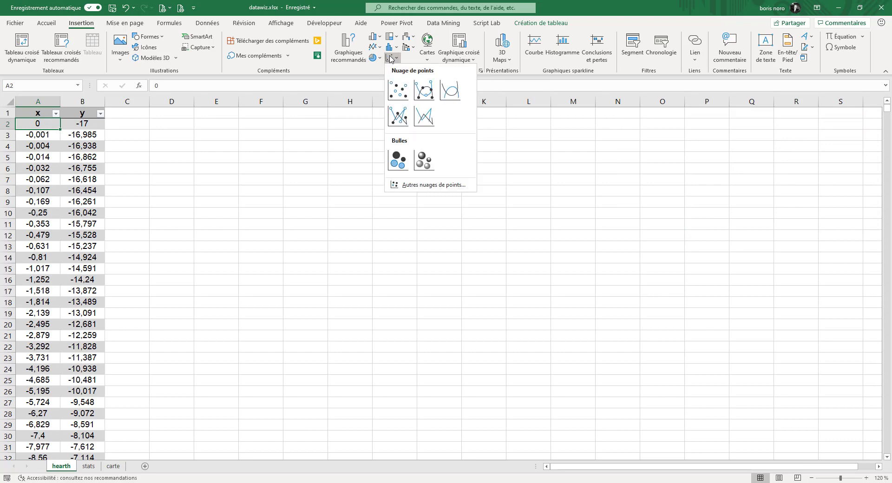
pyautogui.click(398, 91)
# Enlarge the scatter chart so it spans roughly columns E to P and rows 3 to 30
pyautogui.moveTo(314, 203); pyautogui.dragTo(247, 144)
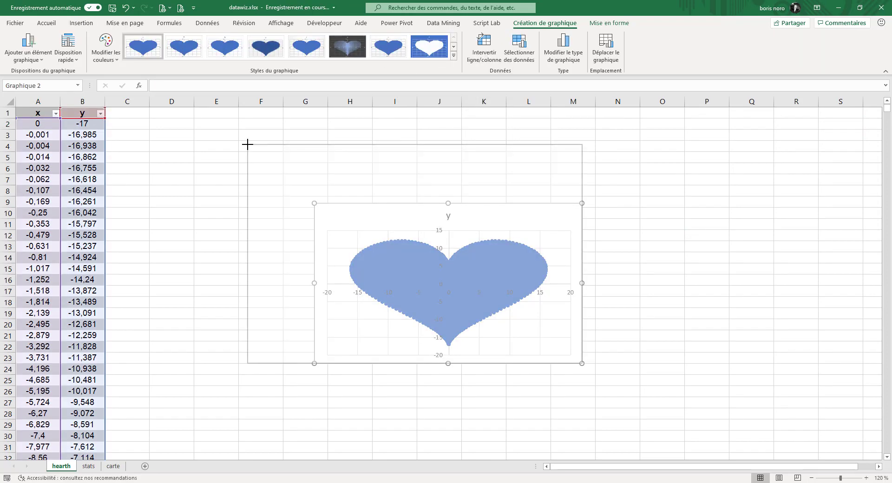
pyautogui.moveTo(246, 144); pyautogui.dragTo(246, 144)
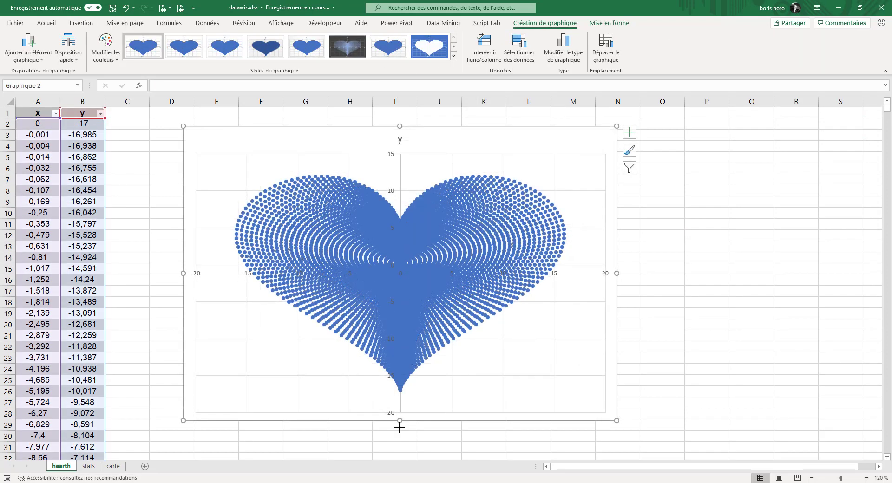
pyautogui.moveTo(400, 427); pyautogui.dragTo(398, 439)
pyautogui.moveTo(614, 287); pyautogui.dragTo(702, 287)
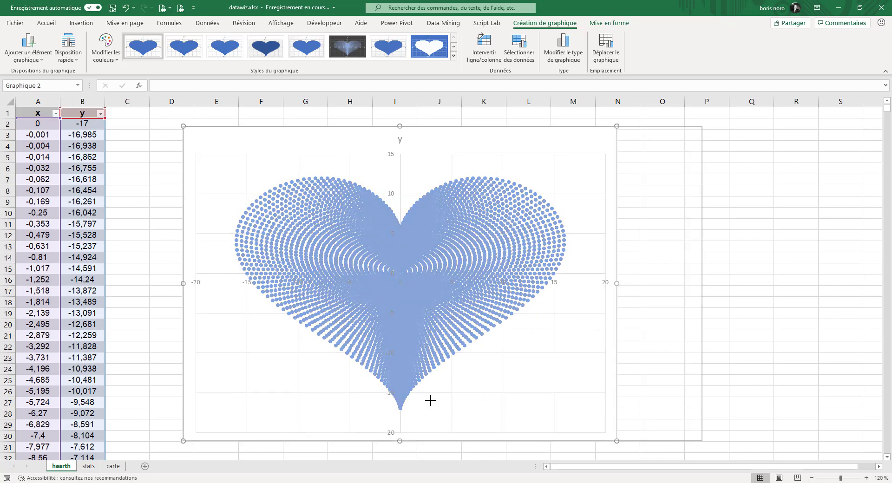
# Recolour the heart chart with the orange palette and apply the dark-background chart style
pyautogui.click(107, 58)
pyautogui.click(107, 177)
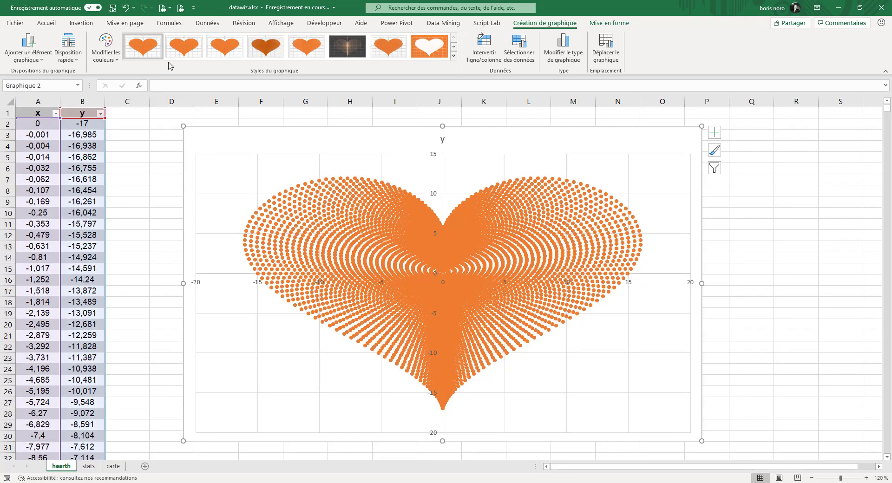
pyautogui.click(187, 46)
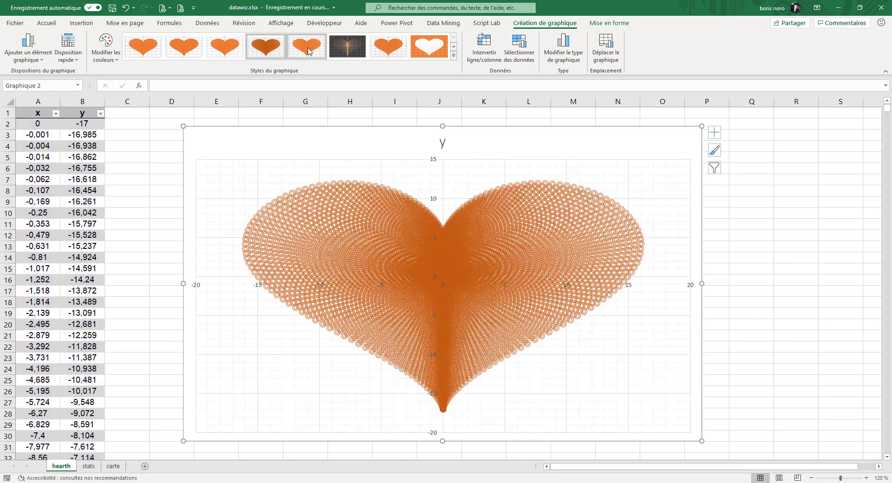
pyautogui.click(306, 46)
pyautogui.click(347, 52)
pyautogui.click(803, 241)
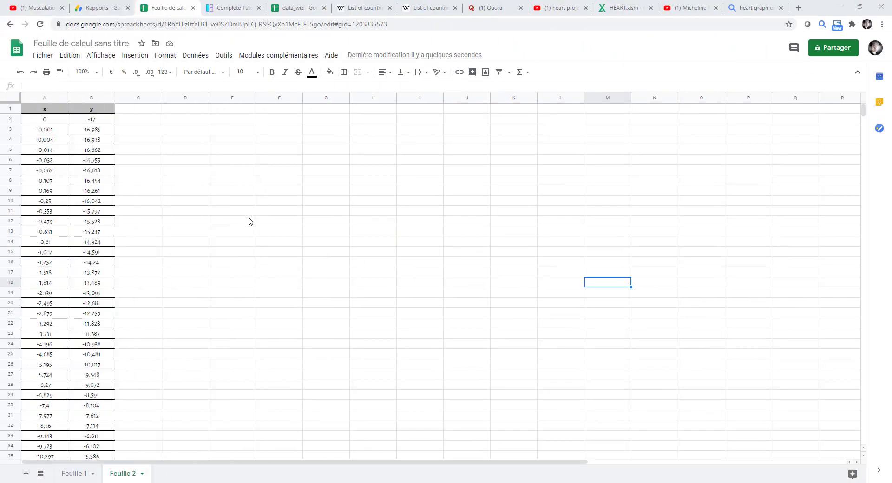
# Switch to Google Sheets and insert a chart from the x and y data in A1:B6601 on Feuille 2
pyautogui.click(36, 112)
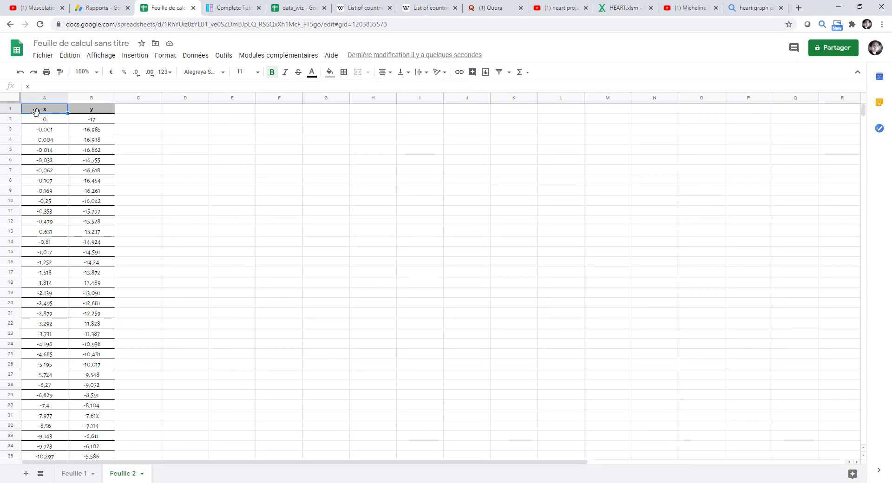
pyautogui.hotkey('ctrl', 'shift', 'Right')
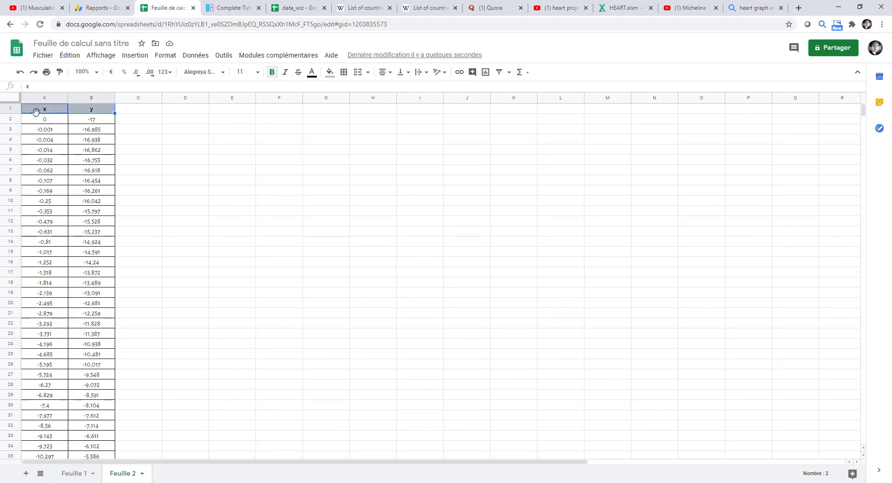
pyautogui.hotkey('ctrl', 'shift', 'Down')
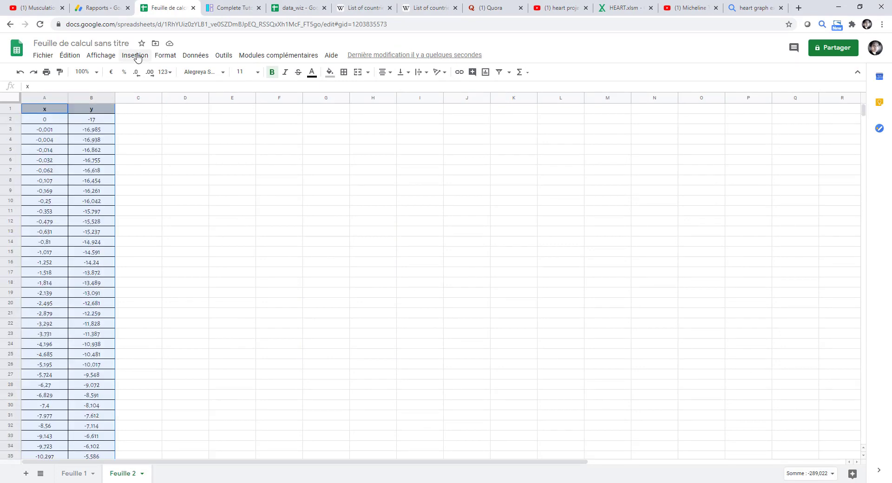
pyautogui.click(136, 56)
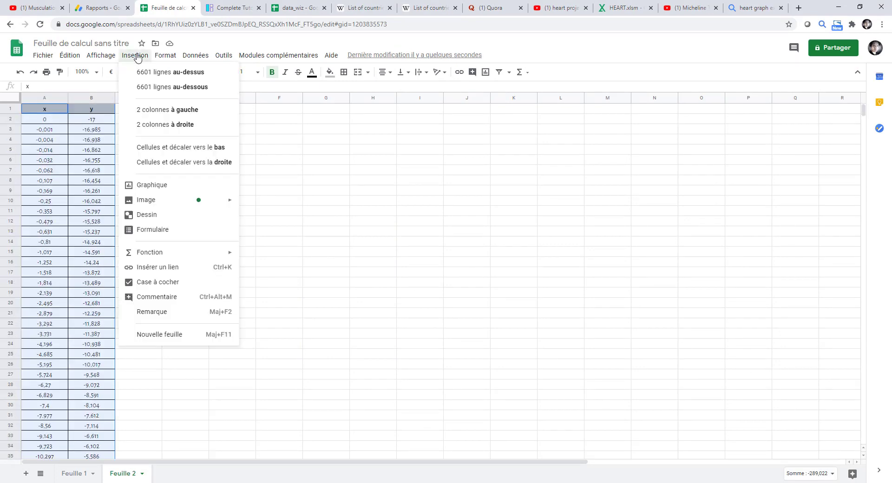
pyautogui.click(156, 185)
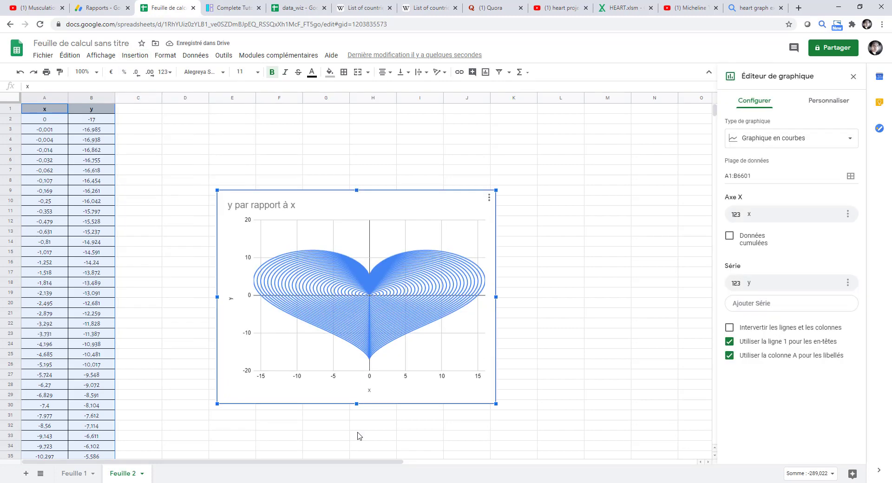
# Make the heart chart taller and change its type from line to scatter
pyautogui.moveTo(358, 447); pyautogui.dragTo(373, 433)
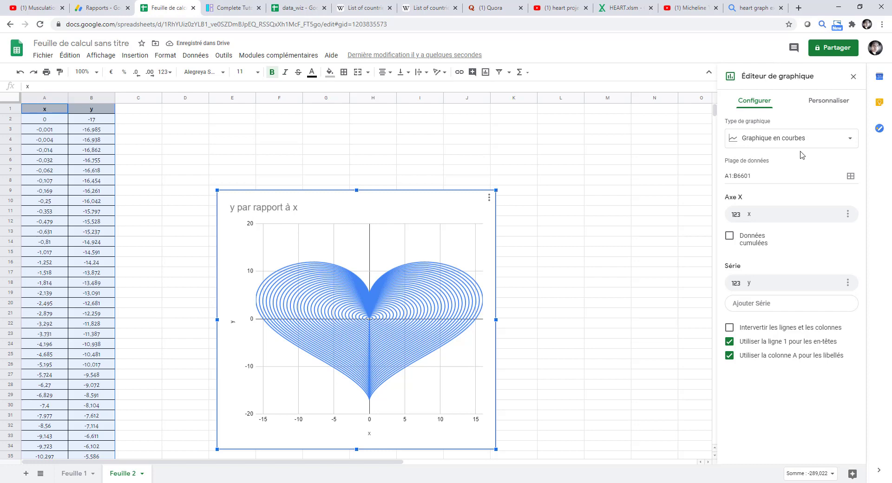
pyautogui.click(850, 138)
pyautogui.scroll(-3, 772, 291)
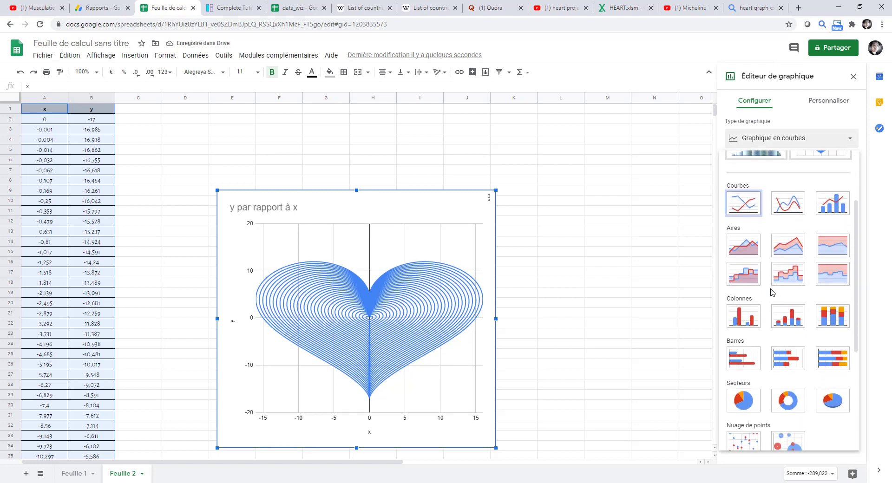
pyautogui.scroll(-2, 771, 292)
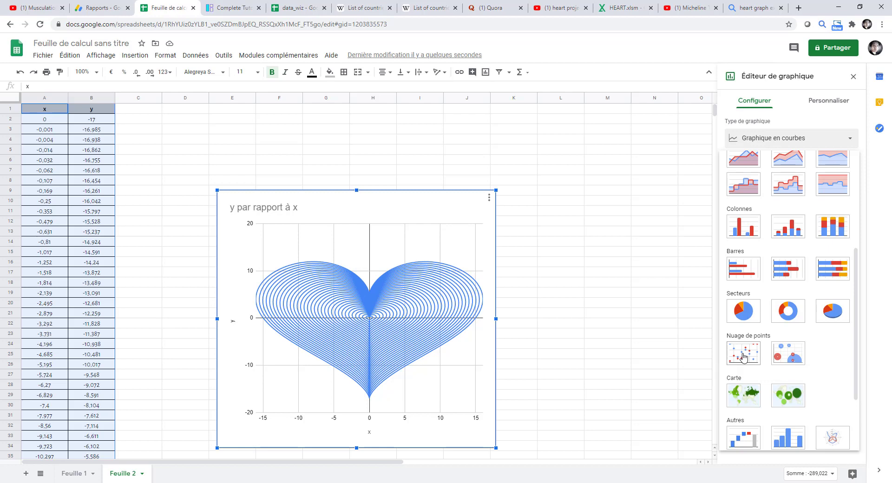
pyautogui.click(744, 357)
# Colour the y series red and set its point size to 2px
pyautogui.click(829, 107)
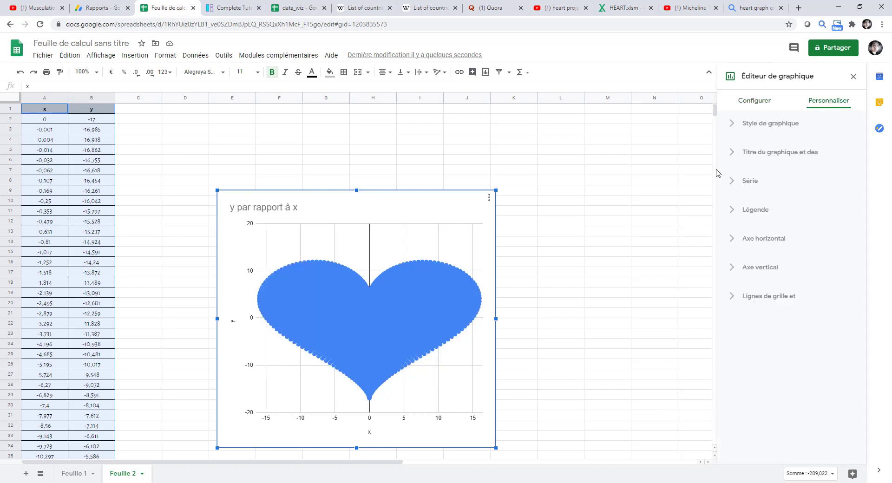
pyautogui.click(737, 182)
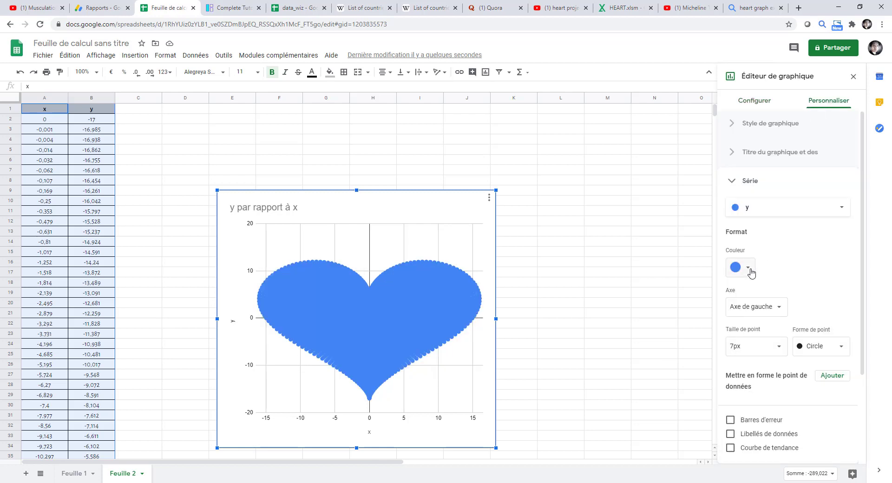
pyautogui.click(751, 270)
pyautogui.click(745, 360)
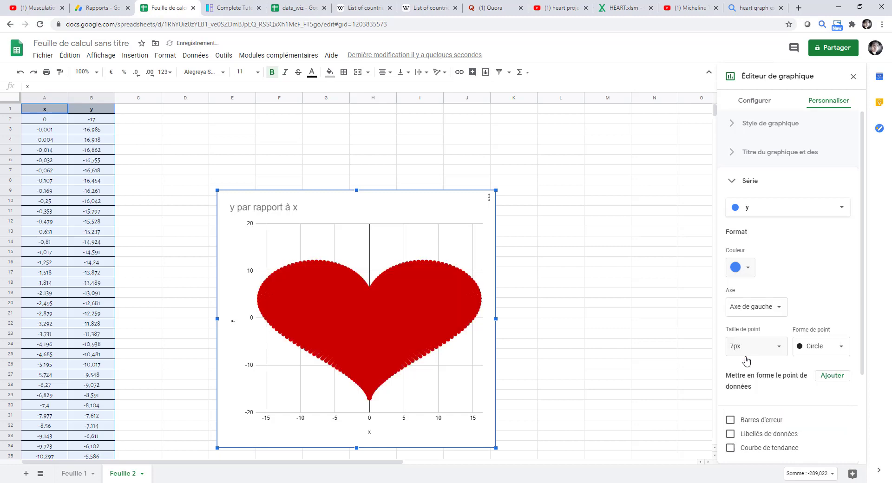
pyautogui.click(780, 349)
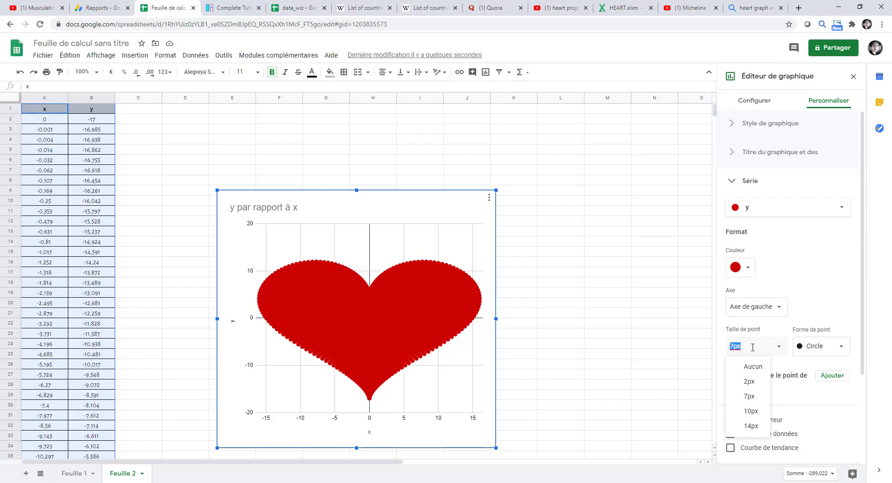
pyautogui.click(750, 382)
pyautogui.click(670, 246)
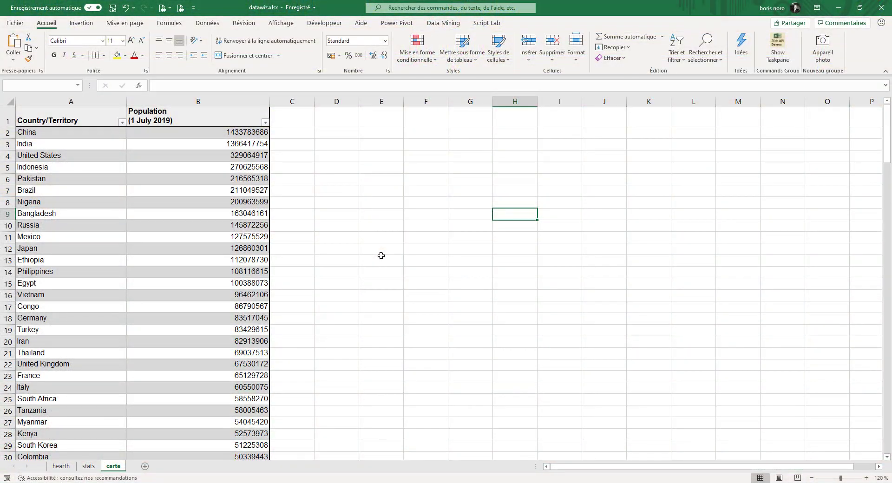
# In Excel, convert the country names in A2:A177 of the carte sheet to the Geography data type
pyautogui.click(78, 135)
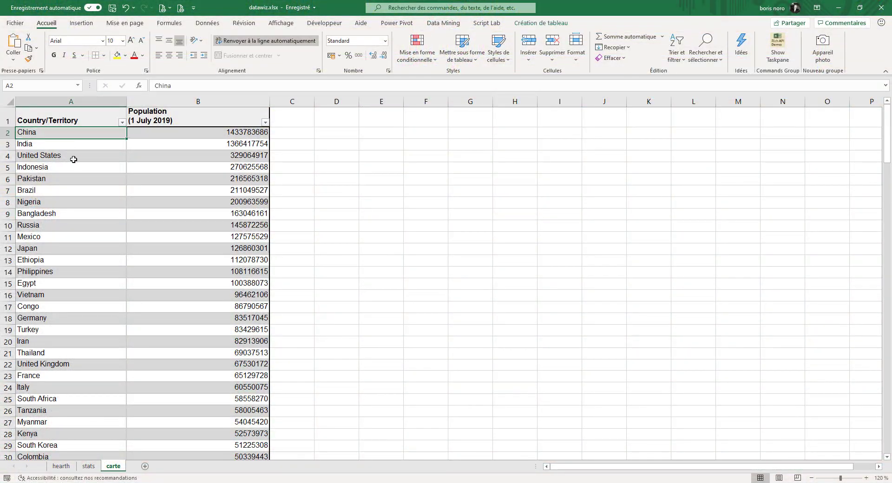
pyautogui.scroll(-4, 74, 160)
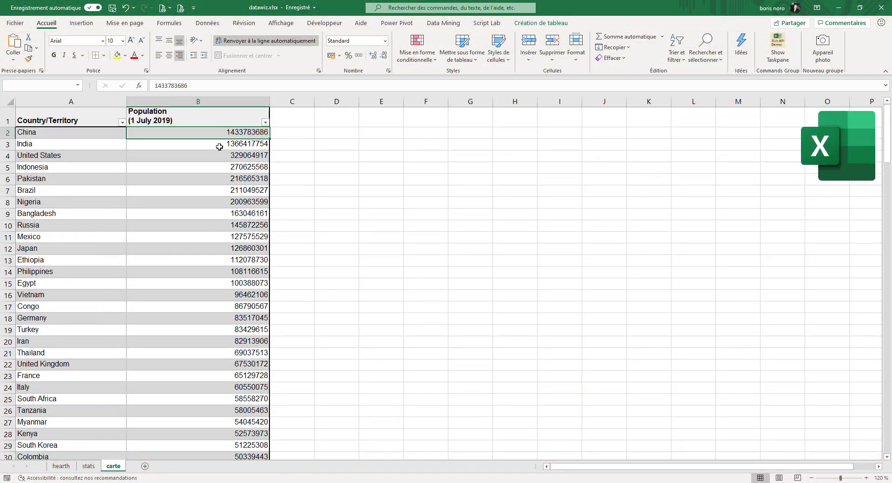
pyautogui.click(213, 177)
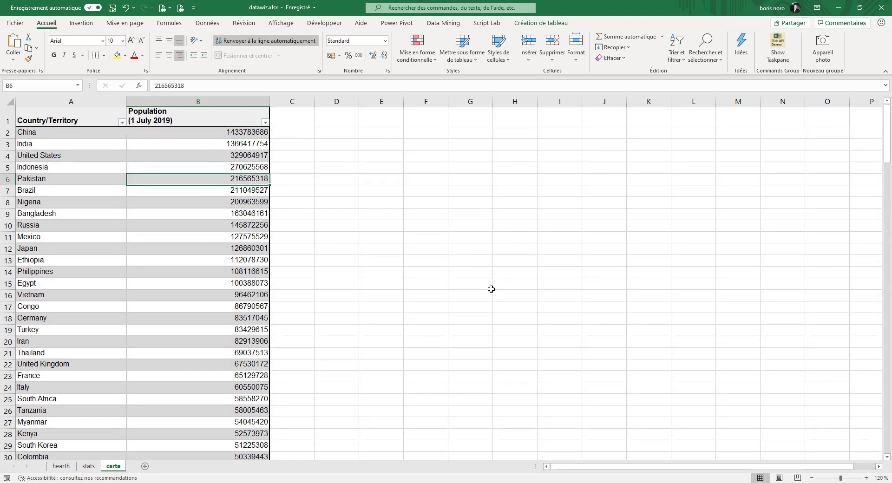
pyautogui.click(98, 132)
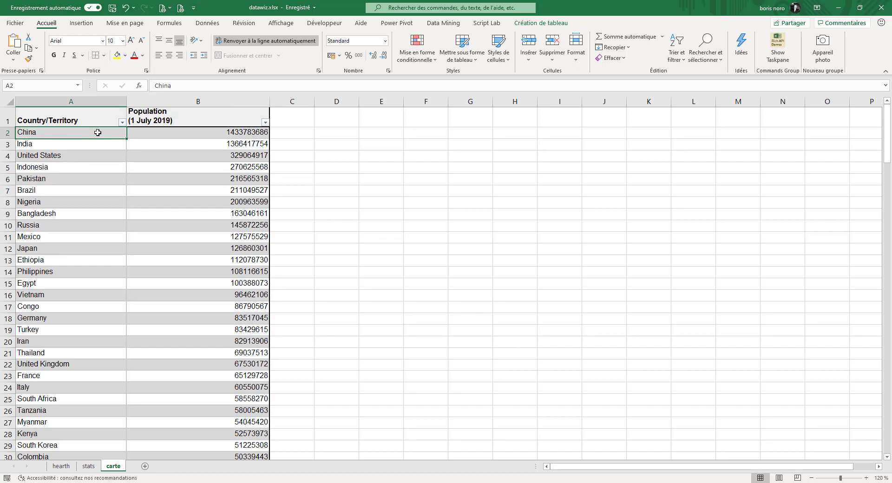
pyautogui.hotkey('ctrl', 'shift', 'Down')
pyautogui.click(207, 23)
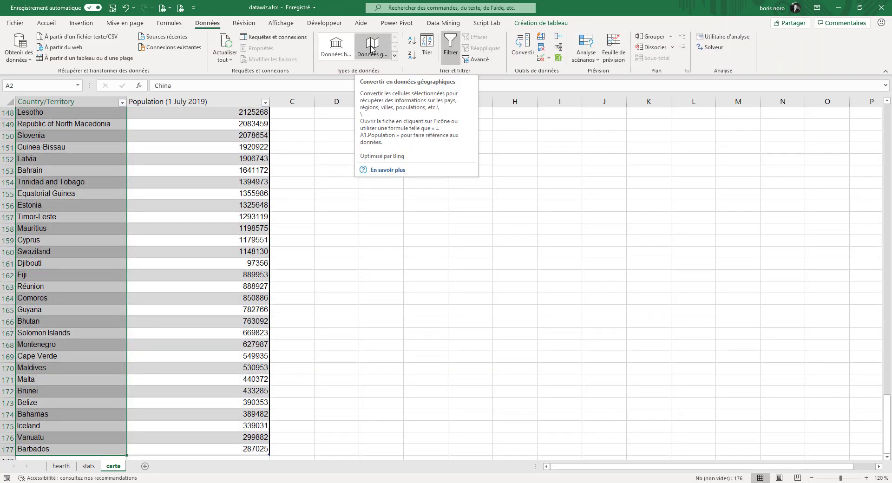
pyautogui.click(372, 49)
# Open the data card for China, look through its details and close it
pyautogui.click(80, 134)
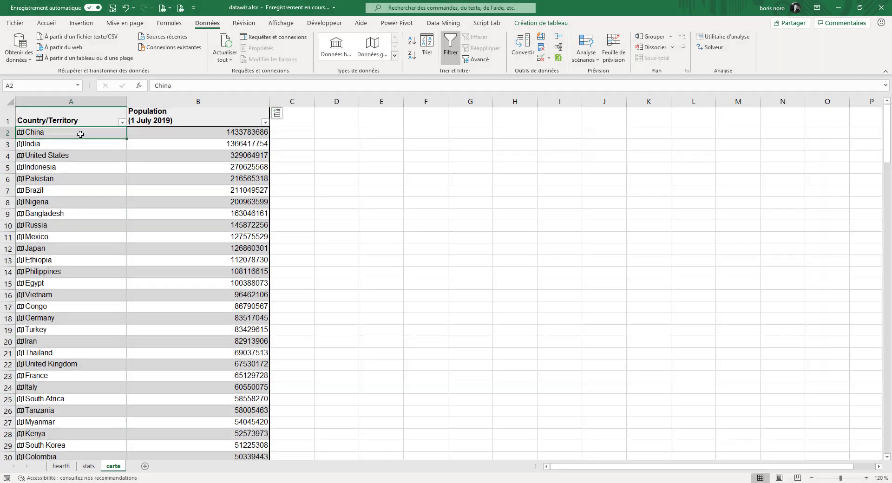
pyautogui.click(21, 135)
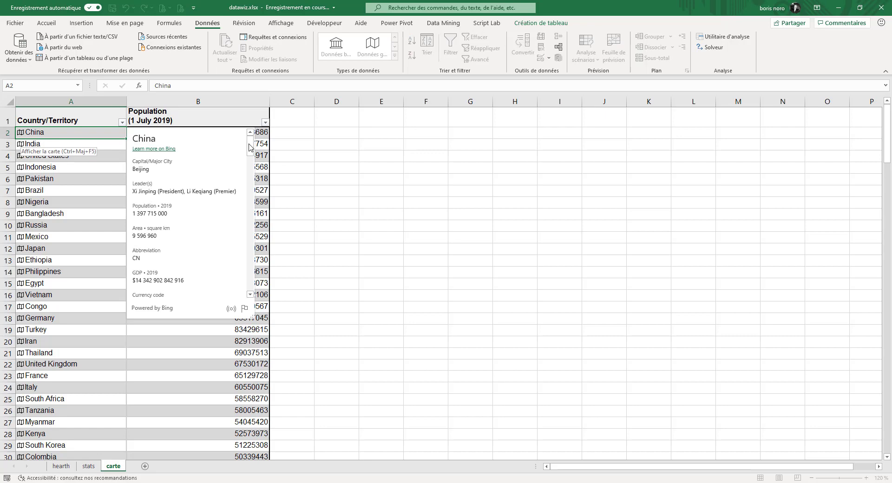
pyautogui.moveTo(250, 149); pyautogui.dragTo(260, 211)
pyautogui.click(339, 197)
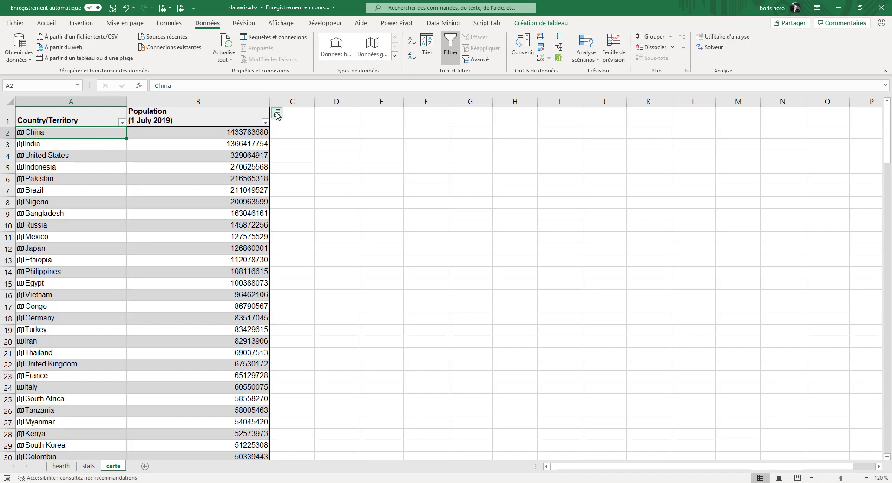
# Try adding a Fertility rate column to the country table and undo the addition
pyautogui.click(277, 114)
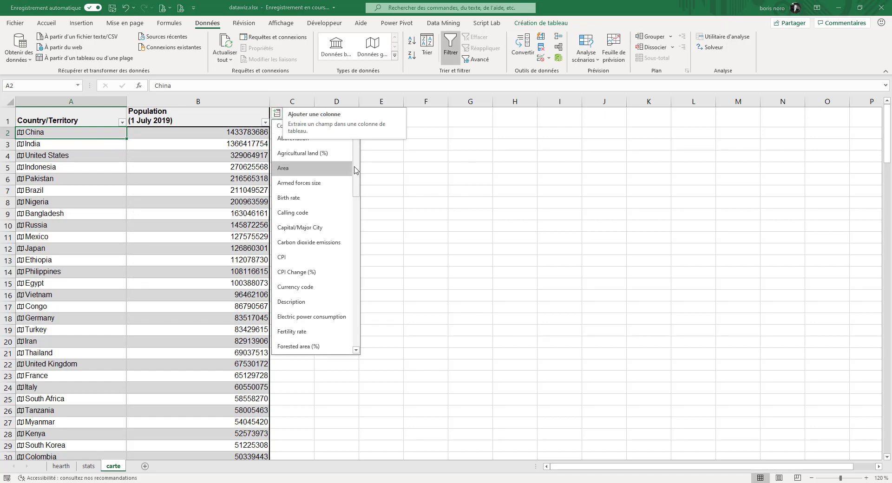
pyautogui.moveTo(355, 167)
pyautogui.mouseDown()
pyautogui.moveTo(366, 224)
pyautogui.moveTo(356, 160)
pyautogui.mouseUp()
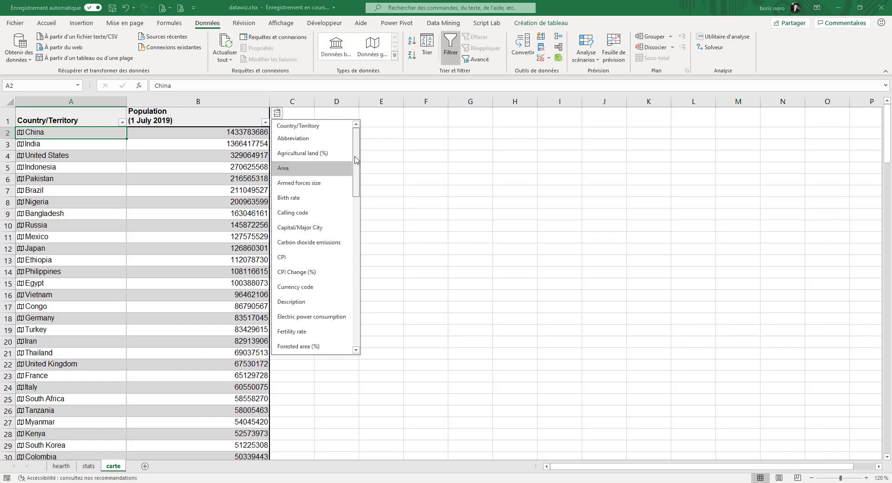
pyautogui.scroll(-2, 346, 186)
pyautogui.click(299, 238)
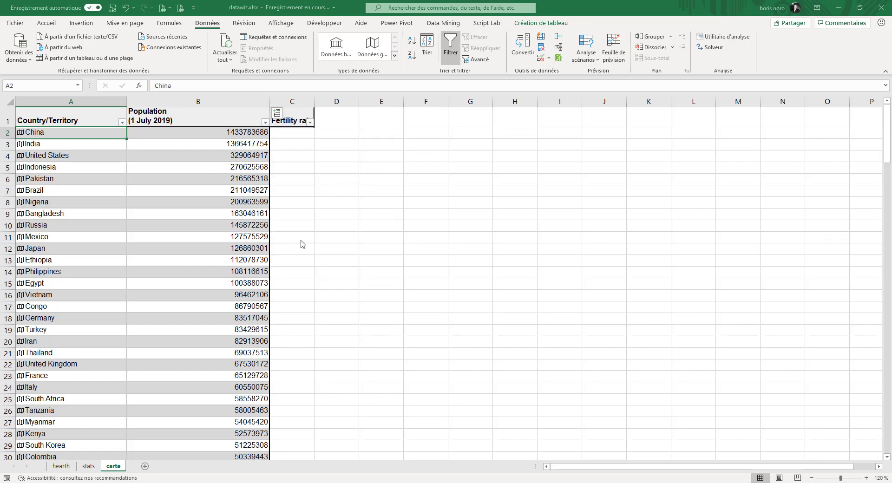
pyautogui.click(126, 8)
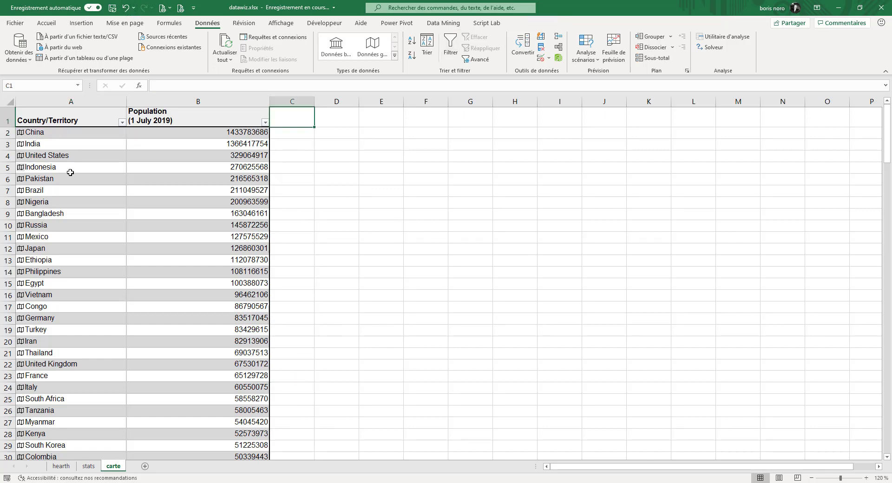
pyautogui.click(56, 134)
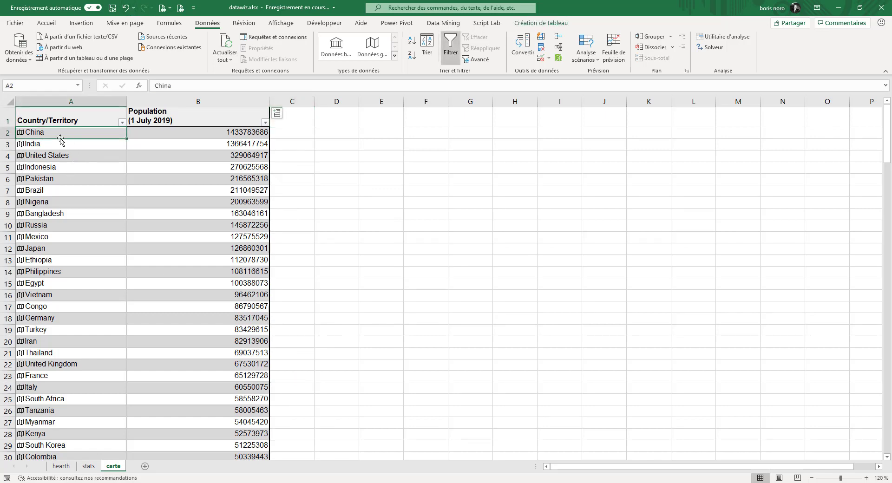
pyautogui.click(20, 135)
pyautogui.click(336, 144)
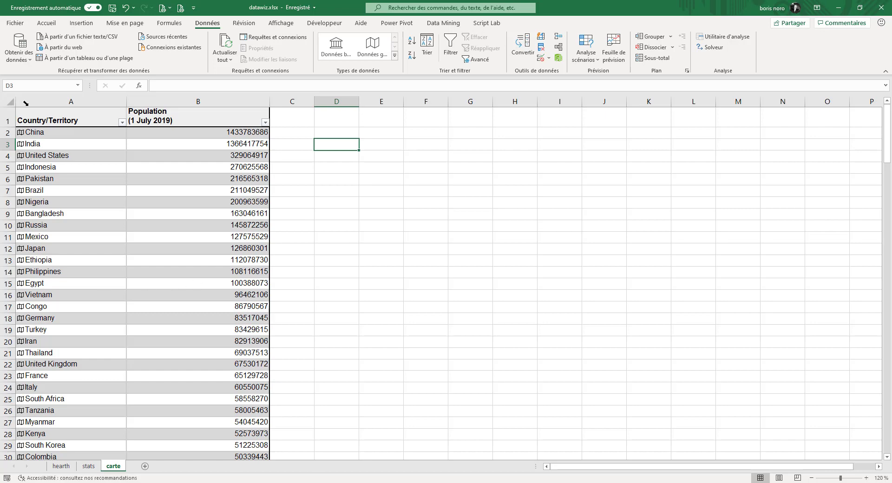
# Insert a filled map chart of population by country from the Country/Territory table
pyautogui.click(89, 138)
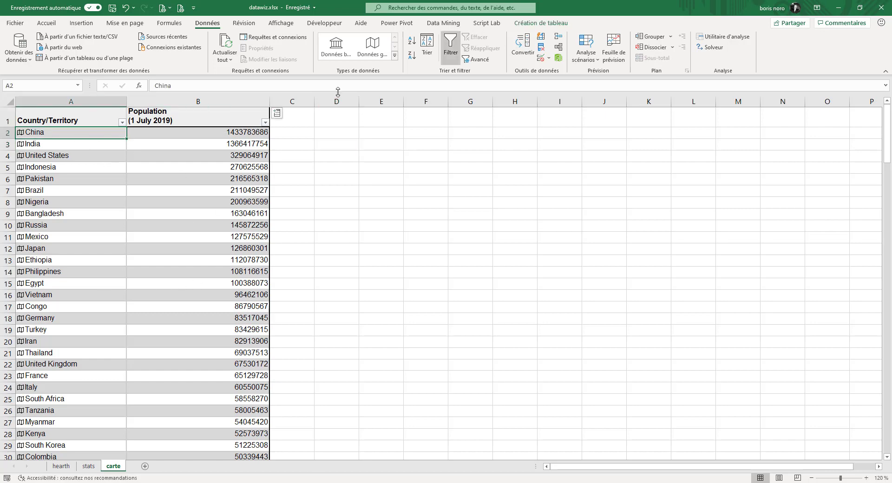
pyautogui.click(91, 26)
pyautogui.click(425, 59)
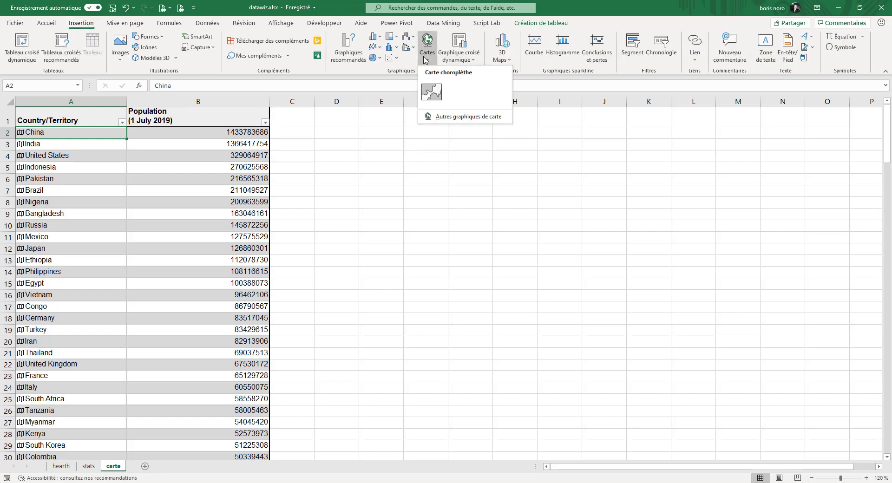
pyautogui.click(432, 91)
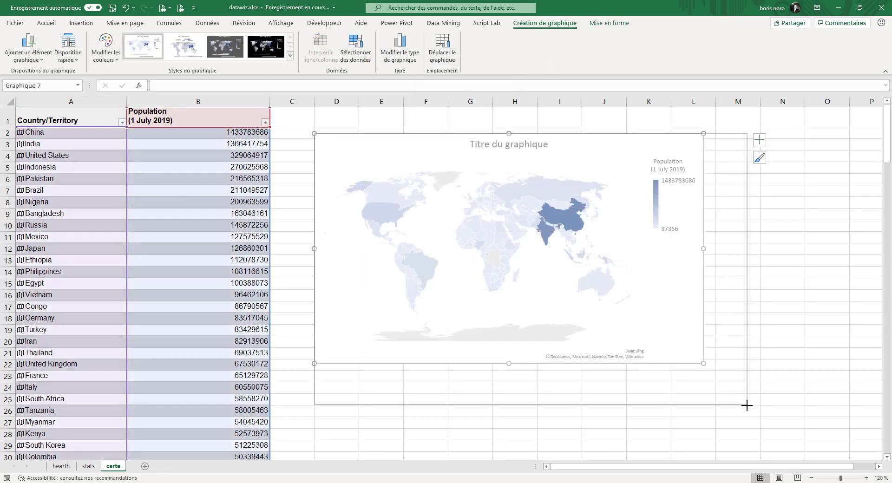
# Recolour the map chart with the orange monochrome palette and deselect the chart
pyautogui.click(110, 55)
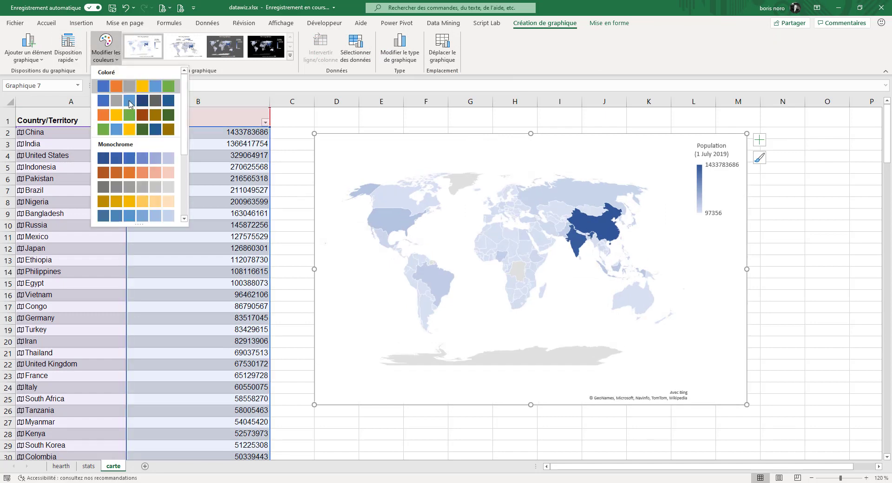
pyautogui.click(124, 175)
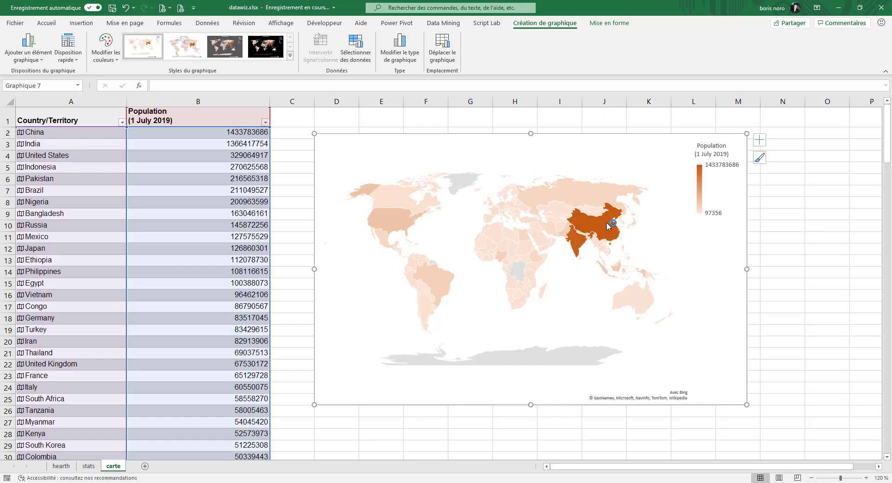
pyautogui.press('Escape')
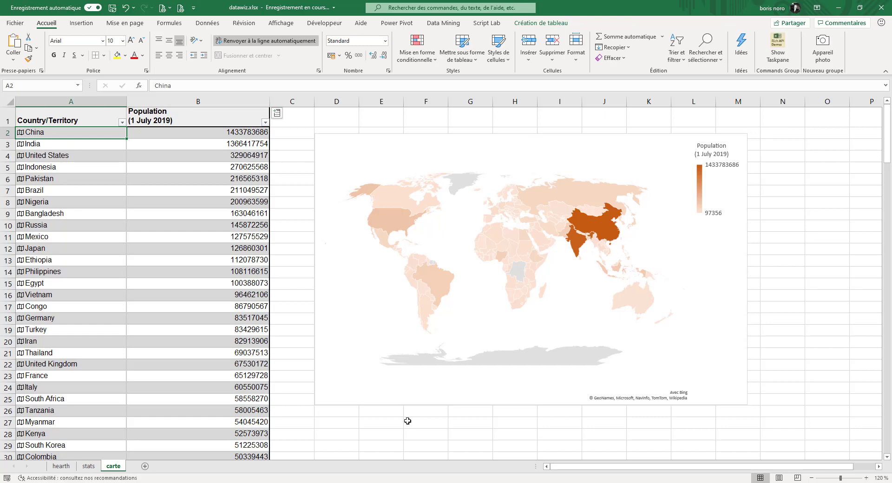
# Open 3D Maps for the country population table
pyautogui.click(81, 23)
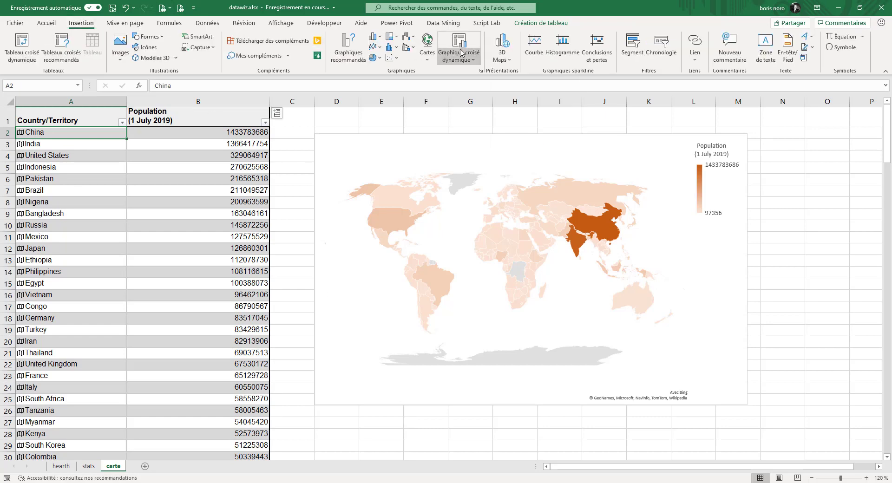
pyautogui.click(512, 62)
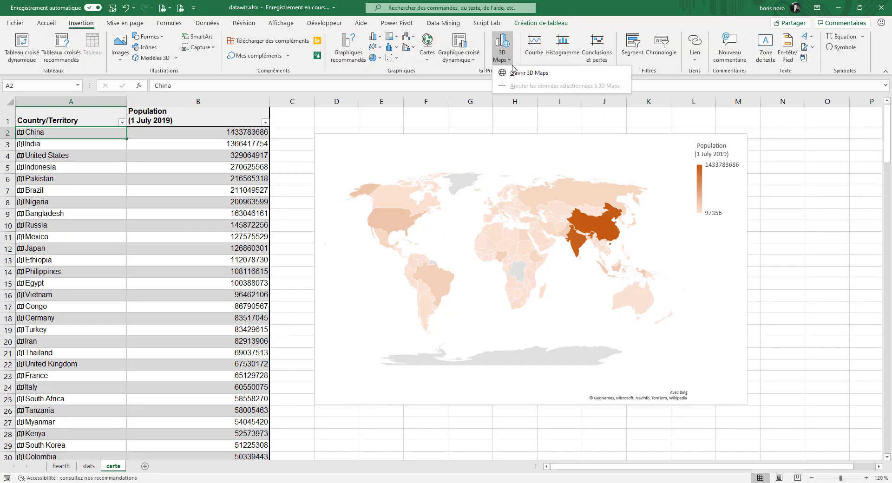
pyautogui.click(515, 74)
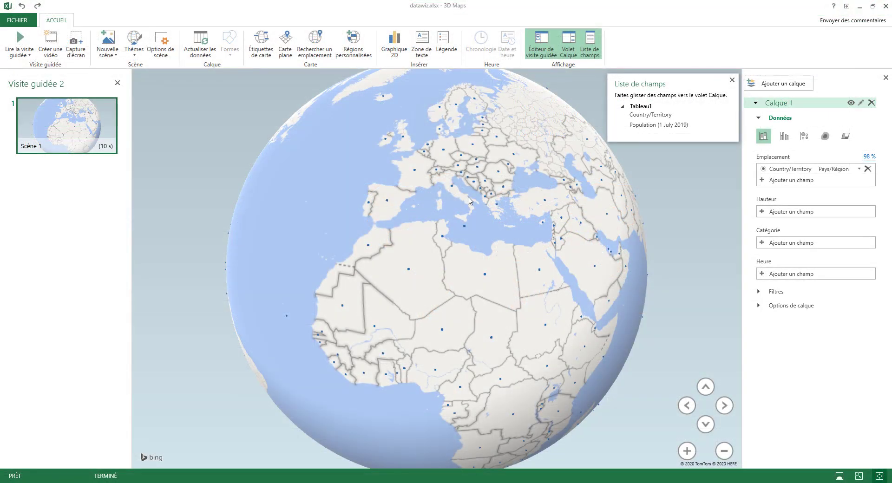
# Set the 3D Maps layer to the Region visualization with Population (1 July 2019) as its value
pyautogui.moveTo(471, 201); pyautogui.dragTo(342, 234)
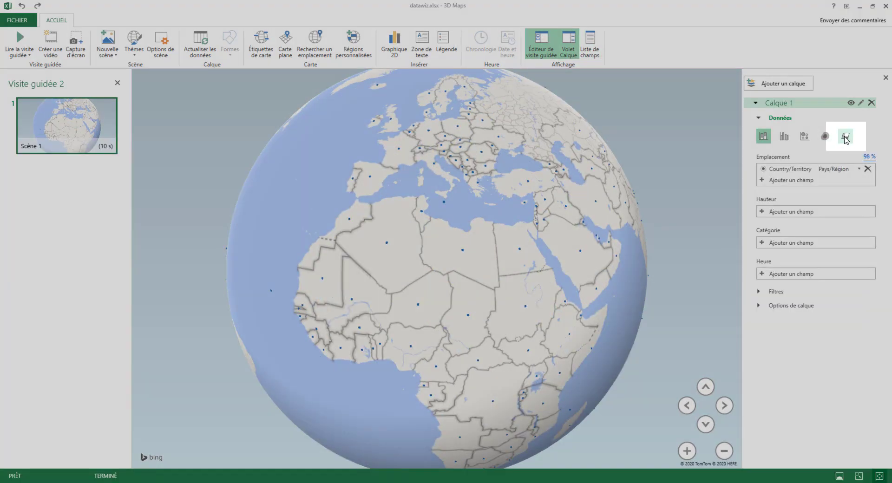
pyautogui.click(846, 137)
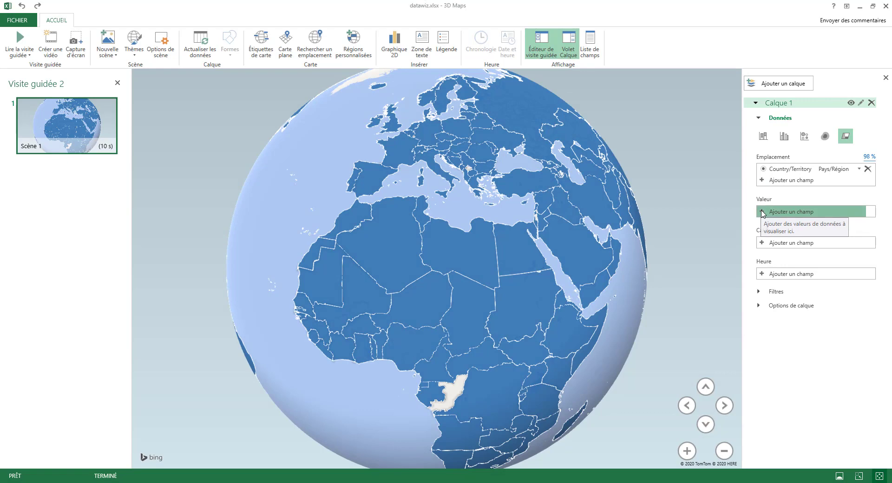
pyautogui.click(763, 213)
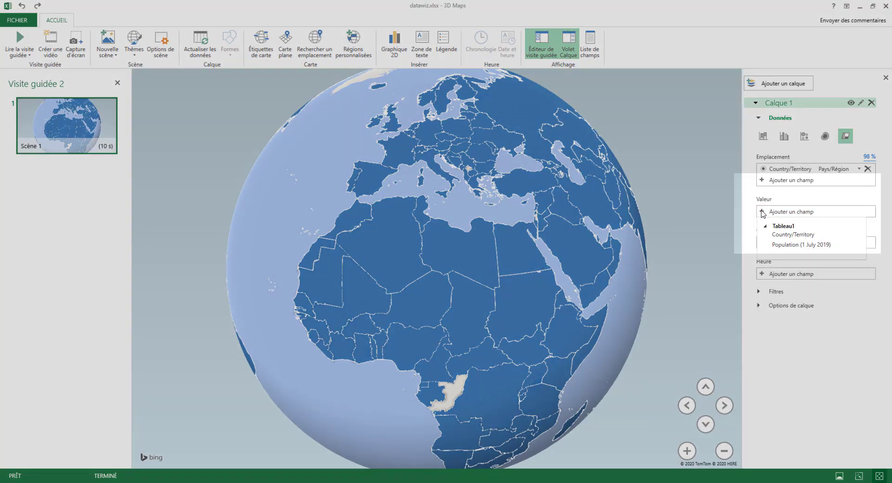
pyautogui.click(787, 245)
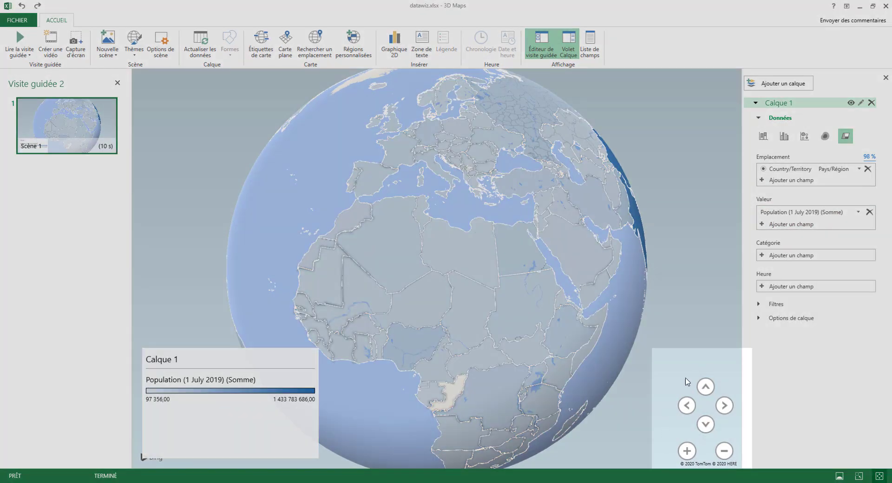
# Switch the globe to a flat map and zoom out until the whole world is in view
pyautogui.click(725, 451)
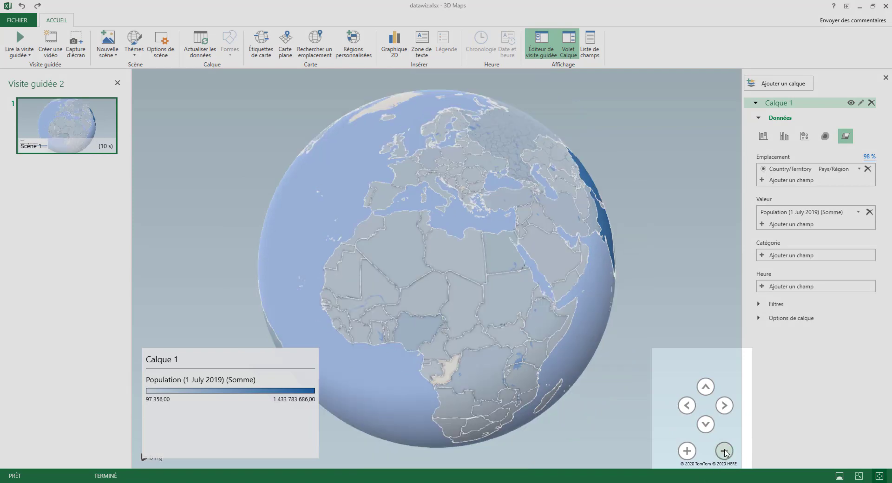
pyautogui.click(725, 451)
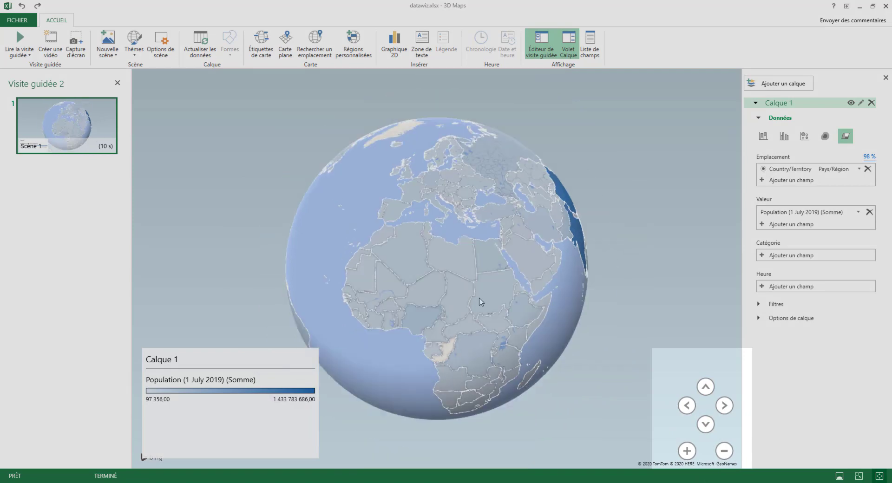
pyautogui.moveTo(480, 299)
pyautogui.mouseDown()
pyautogui.moveTo(453, 300)
pyautogui.moveTo(328, 260)
pyautogui.moveTo(418, 210)
pyautogui.mouseUp()
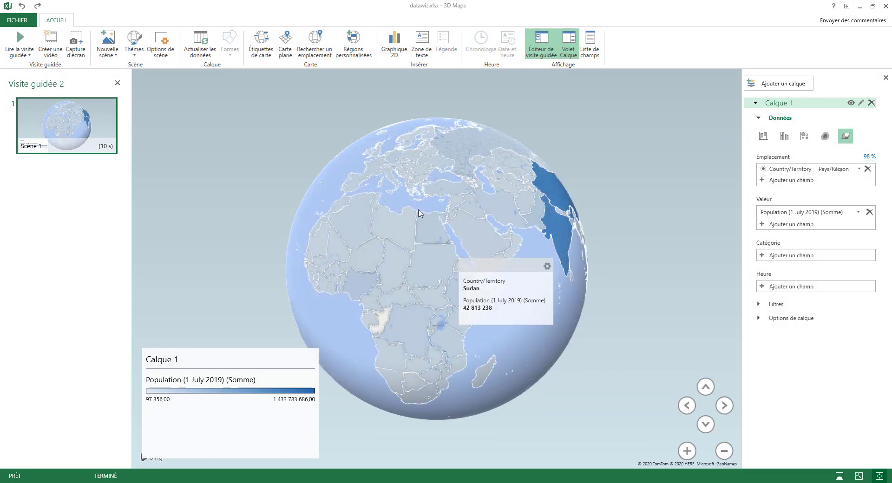
pyautogui.click(286, 49)
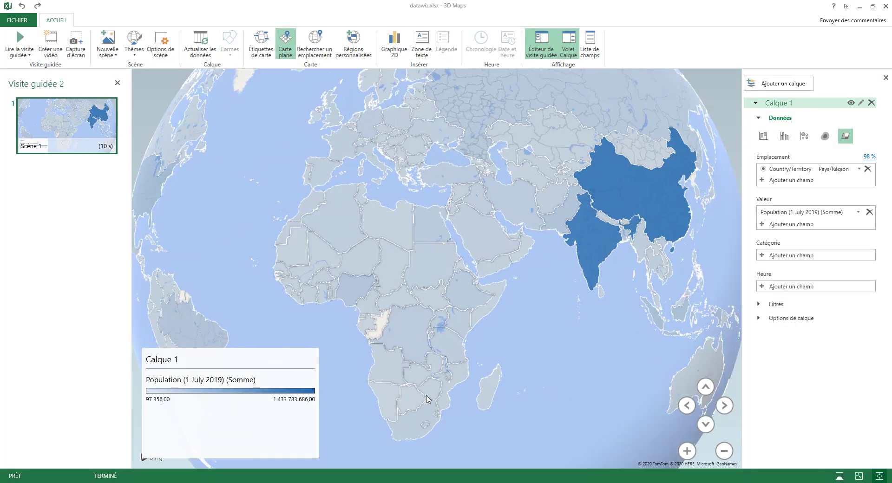
pyautogui.click(727, 452)
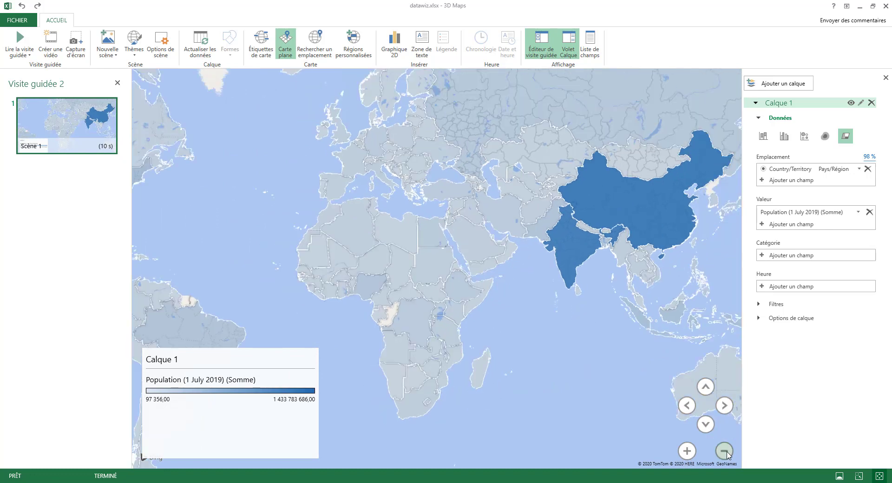
pyautogui.click(727, 452)
# Set the layer colour for Population (1 July 2019) to dark red
pyautogui.click(760, 318)
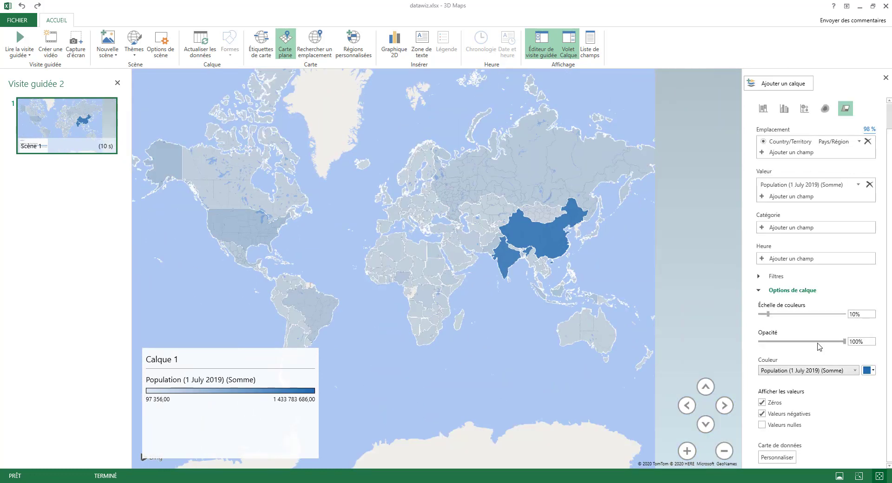
pyautogui.click(874, 371)
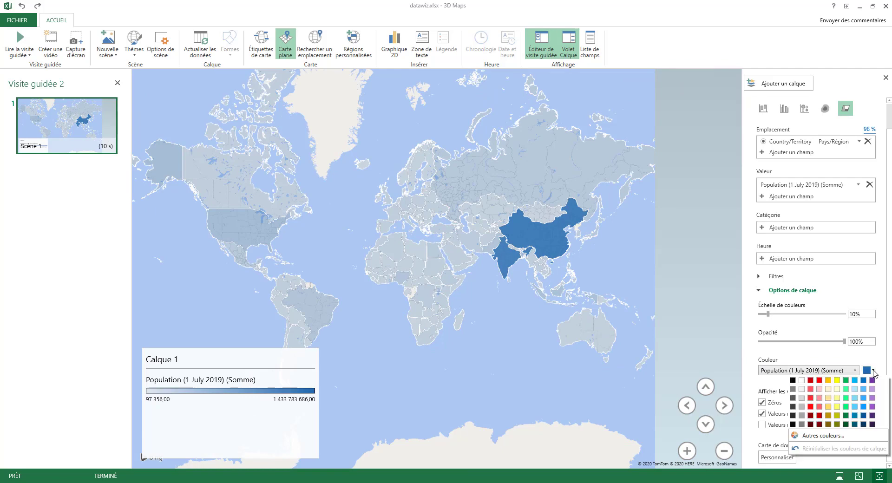
pyautogui.click(810, 380)
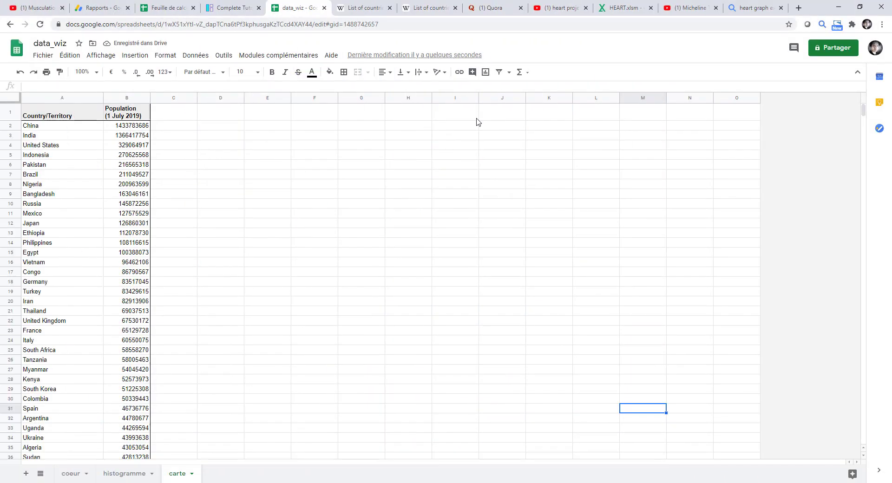
# In Google Sheets, insert a chart from the country population data A1:B177 of the carte sheet
pyautogui.click(60, 117)
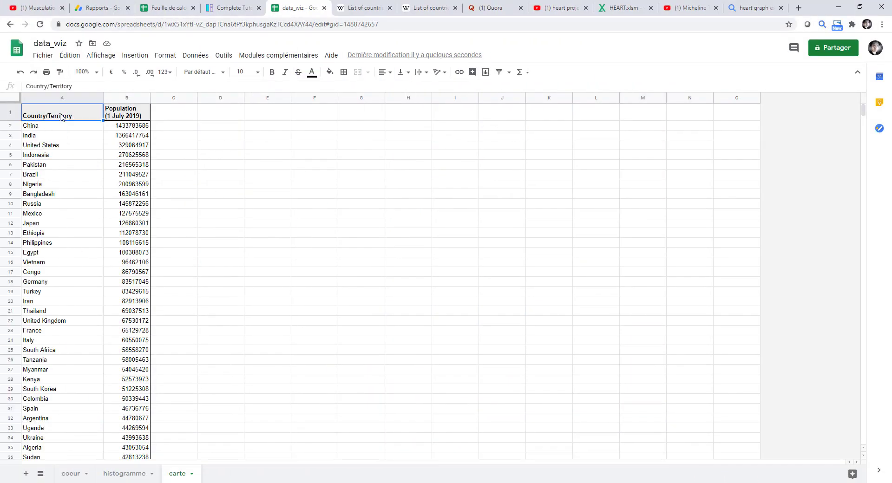
pyautogui.hotkey('ctrl', 'a')
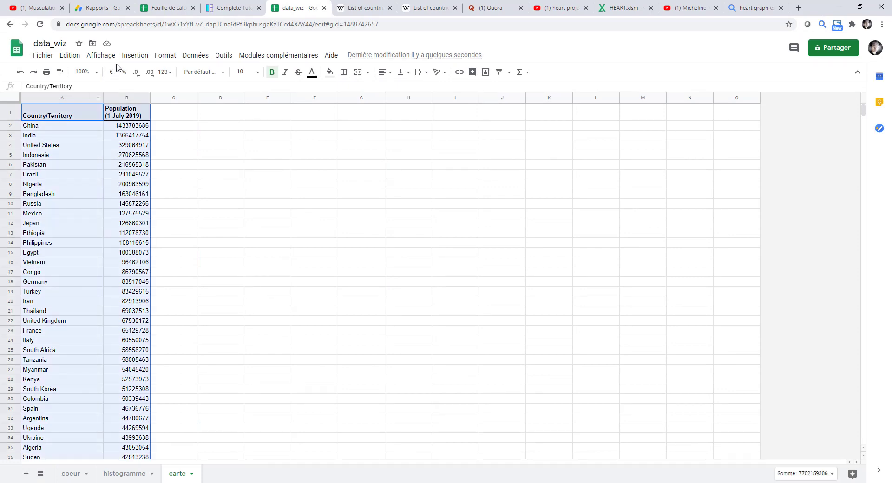
pyautogui.click(127, 57)
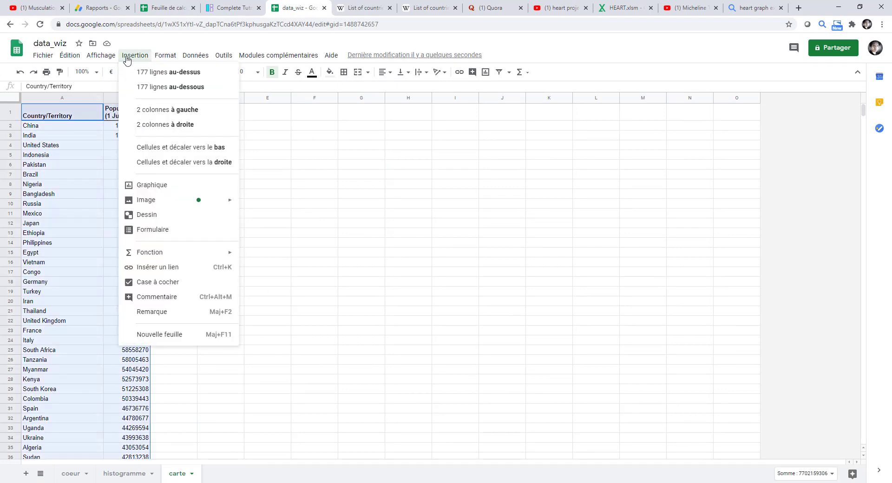
pyautogui.click(167, 188)
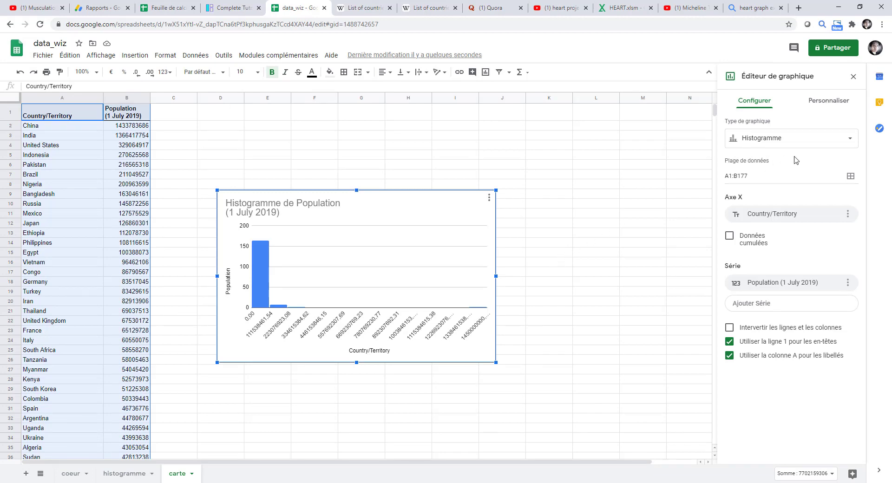
# Change the population chart's type from histogram to geo chart
pyautogui.click(850, 139)
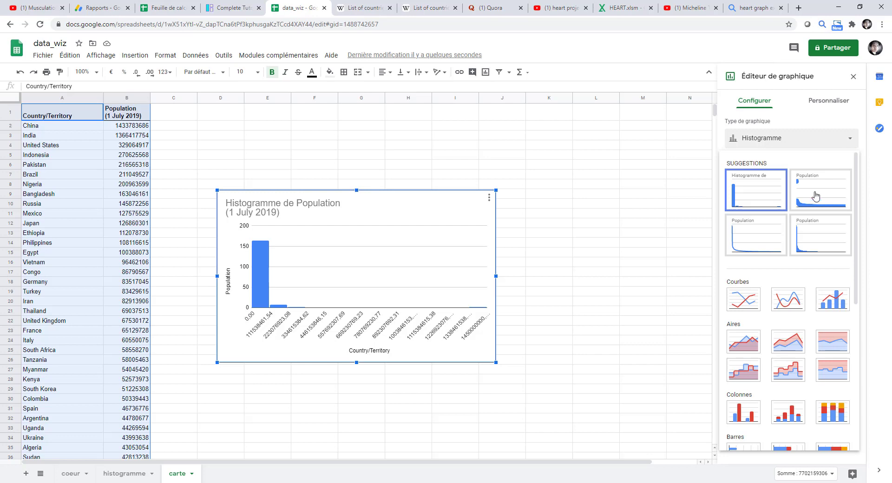
pyautogui.scroll(-4, 813, 201)
pyautogui.scroll(-2, 813, 200)
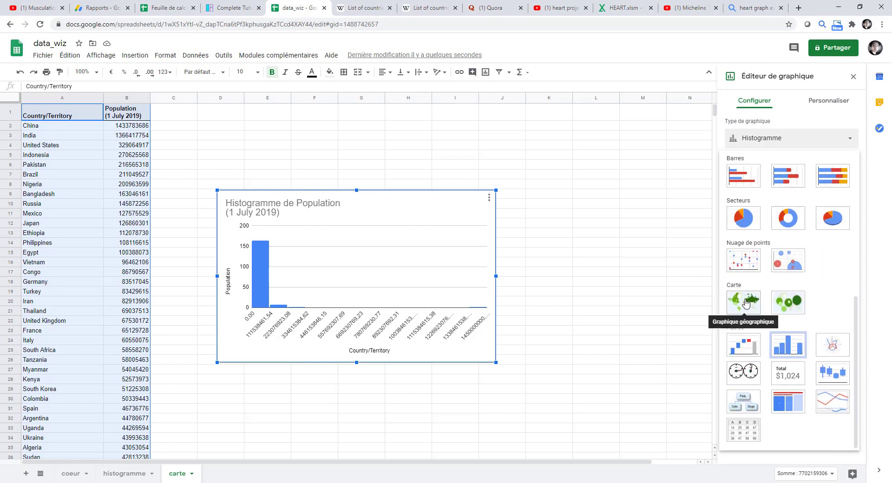
pyautogui.click(744, 298)
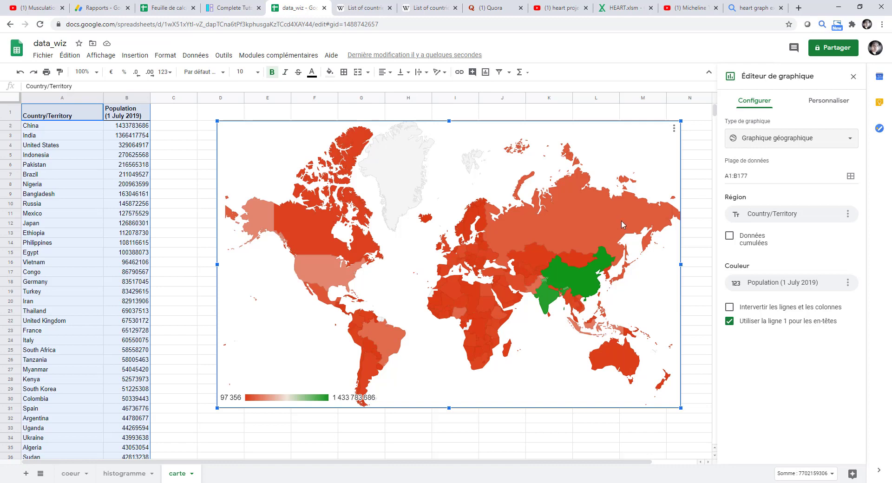
# Set the geo chart's minimum colour to light red and its maximum colour to dark red
pyautogui.click(825, 107)
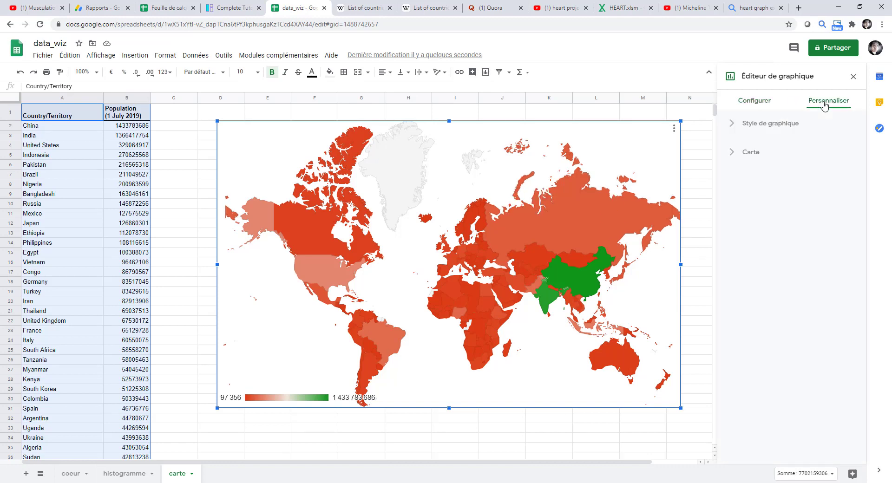
pyautogui.click(740, 155)
pyautogui.click(744, 230)
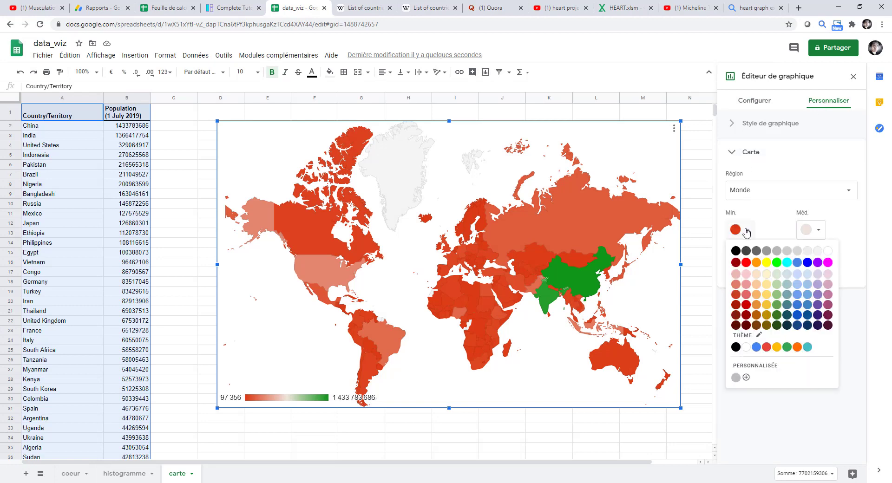
pyautogui.click(746, 274)
pyautogui.click(745, 274)
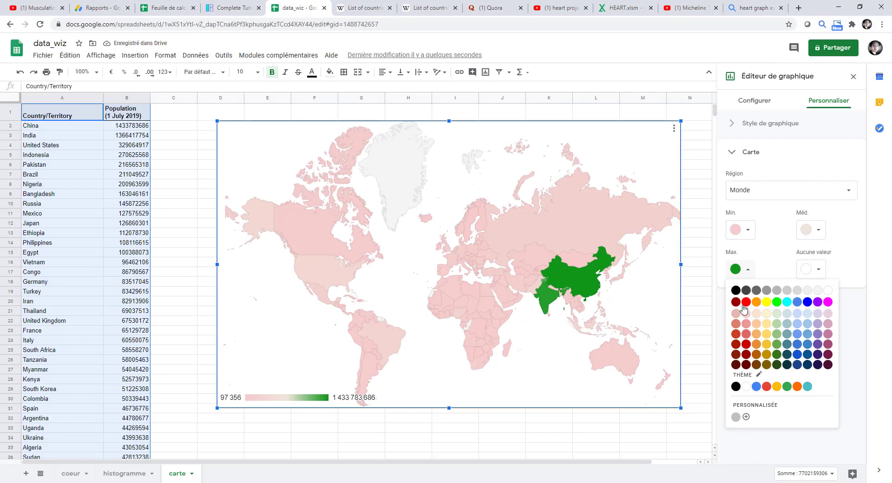
pyautogui.click(746, 345)
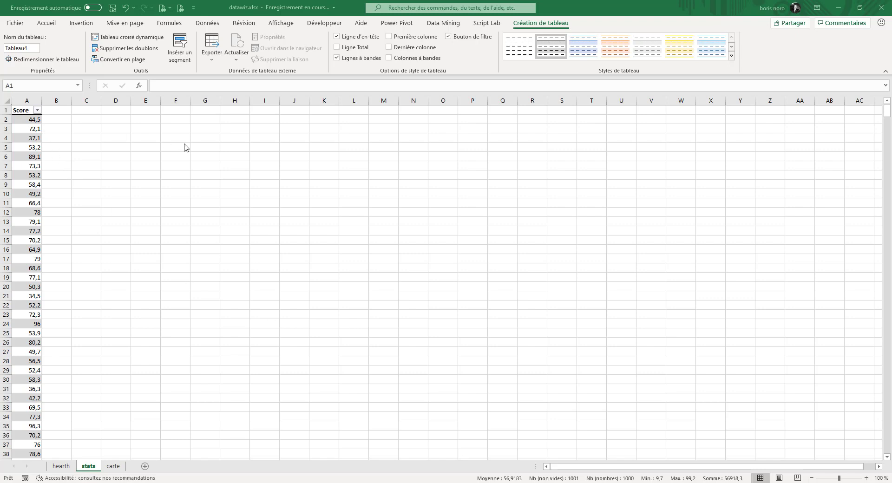
# In Excel, insert a histogram of the Score column on the stats sheet
pyautogui.click(31, 127)
pyautogui.click(31, 128)
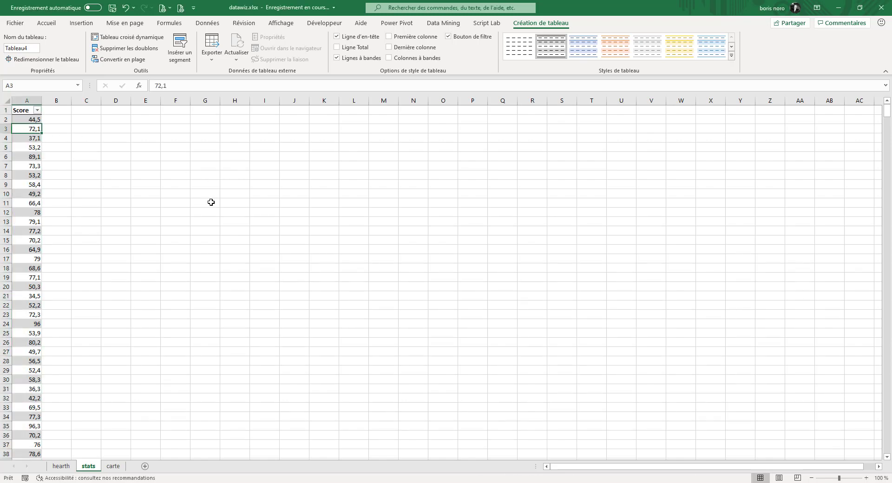
pyautogui.click(81, 22)
pyautogui.click(389, 49)
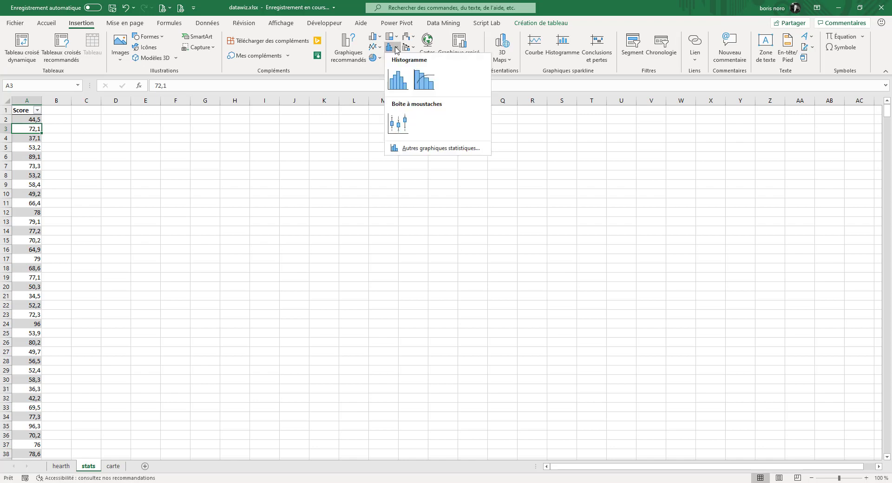
pyautogui.click(398, 81)
pyautogui.click(398, 82)
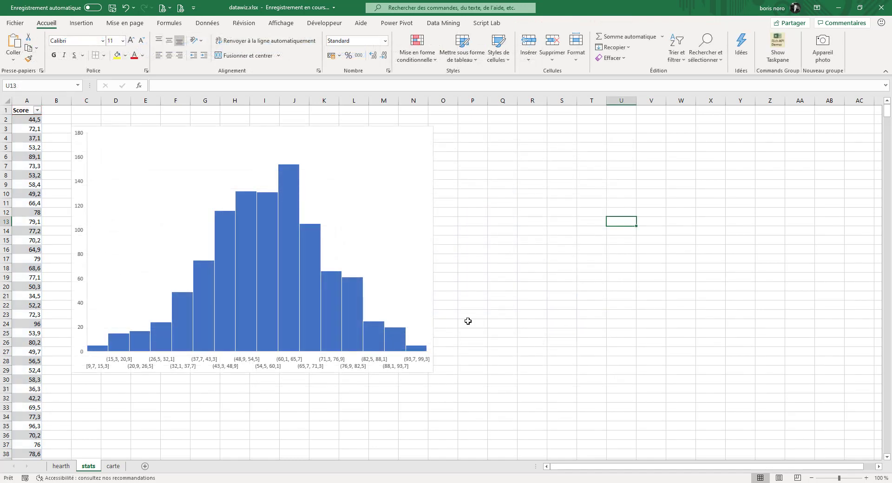
# Insert a box-and-whisker chart of the Score column on the stats sheet
pyautogui.click(25, 127)
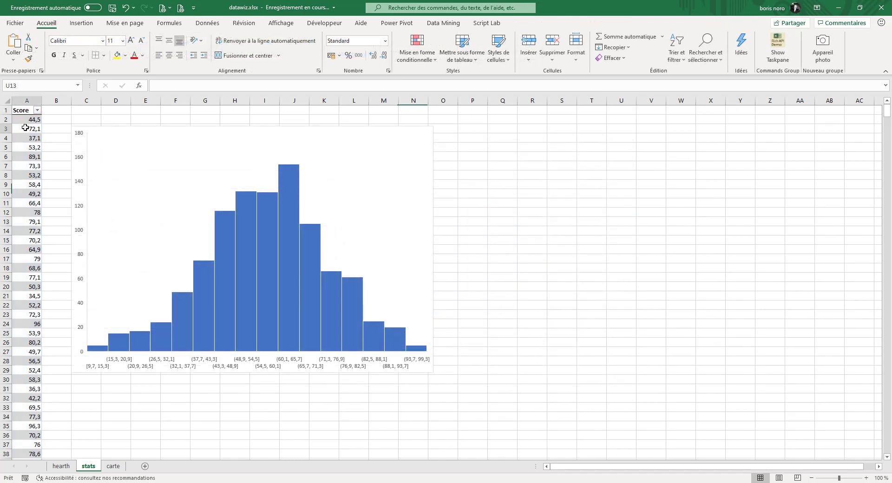
pyautogui.click(91, 26)
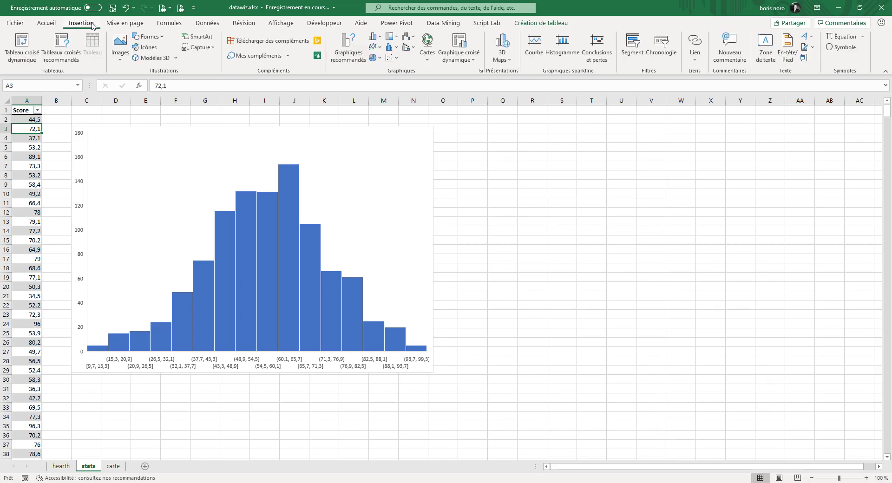
pyautogui.click(393, 47)
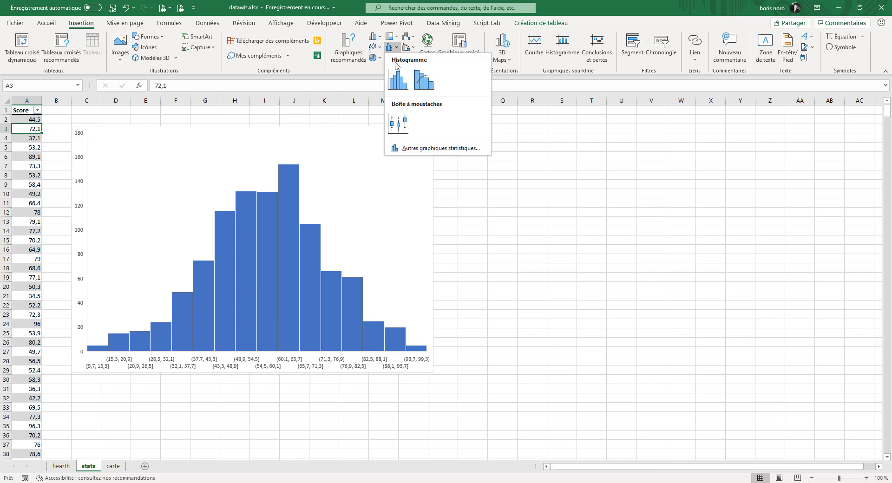
pyautogui.click(401, 124)
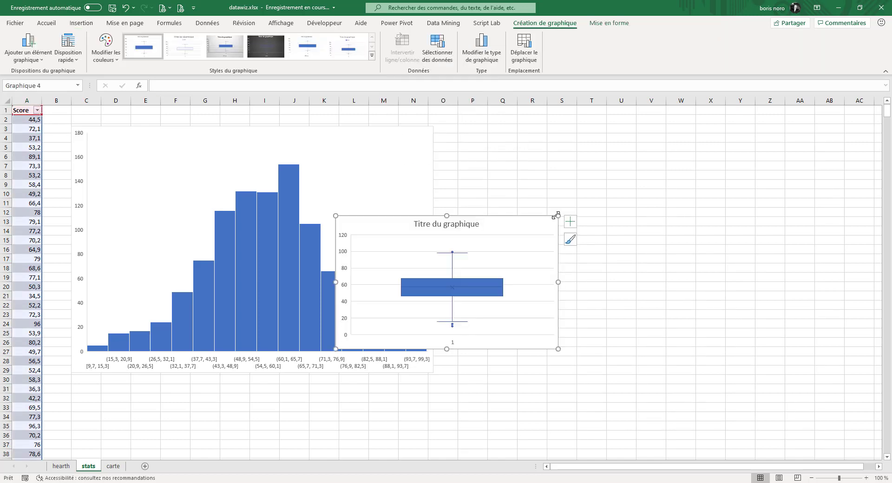
# Enlarge the box-and-whisker chart and place it beside the histogram
pyautogui.moveTo(557, 216); pyautogui.dragTo(640, 141)
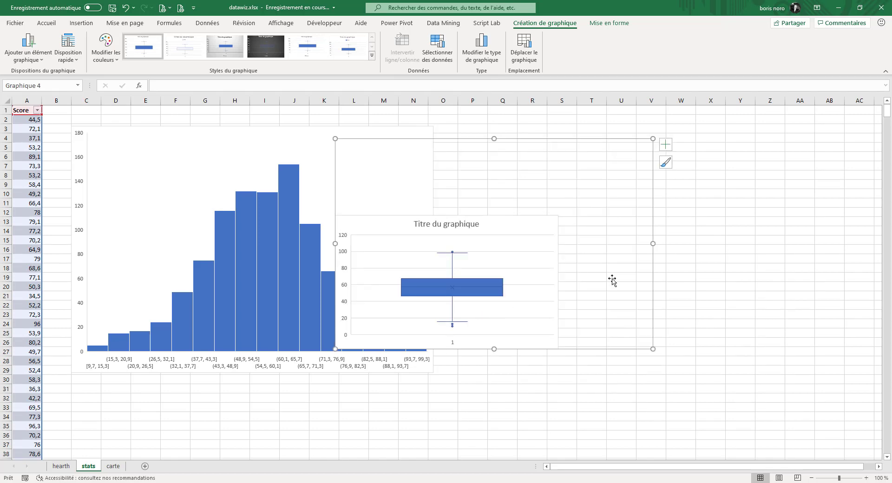
pyautogui.moveTo(687, 211); pyautogui.dragTo(800, 205)
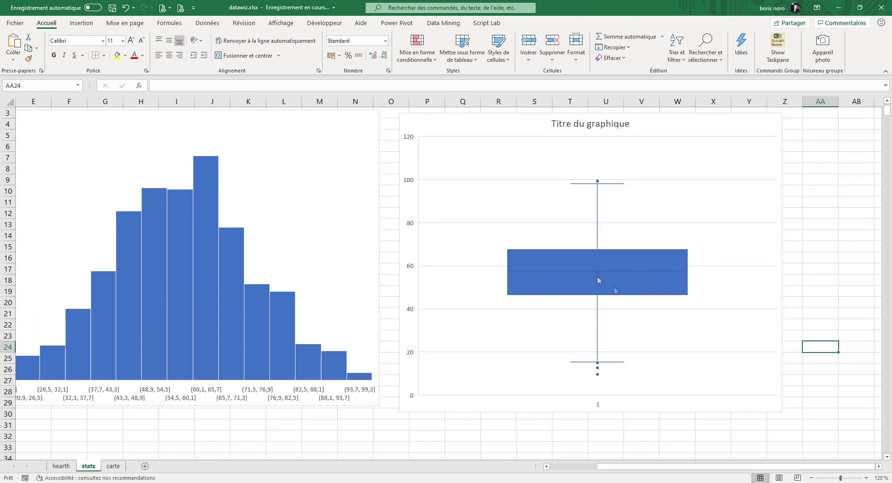
pyautogui.moveTo(598, 182)
pyautogui.click(646, 426)
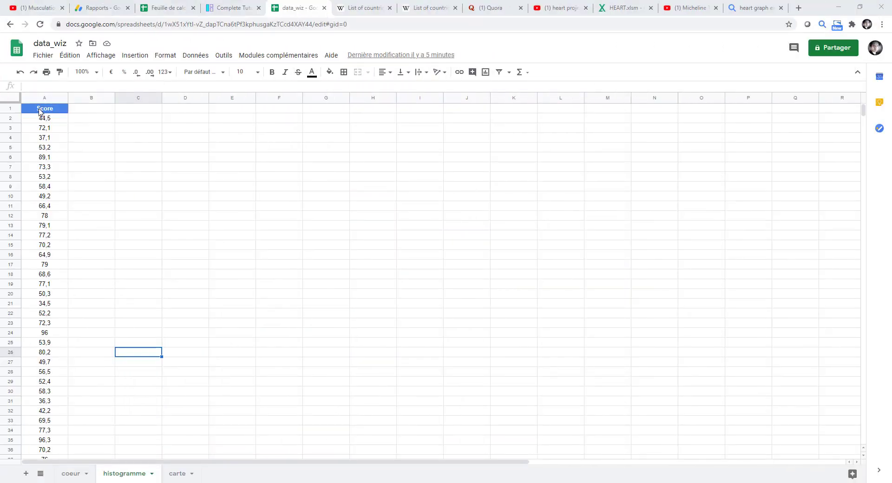
# In Google Sheets, insert a chart of the Score column on the histogramme sheet and change its type to histogram
pyautogui.click(41, 109)
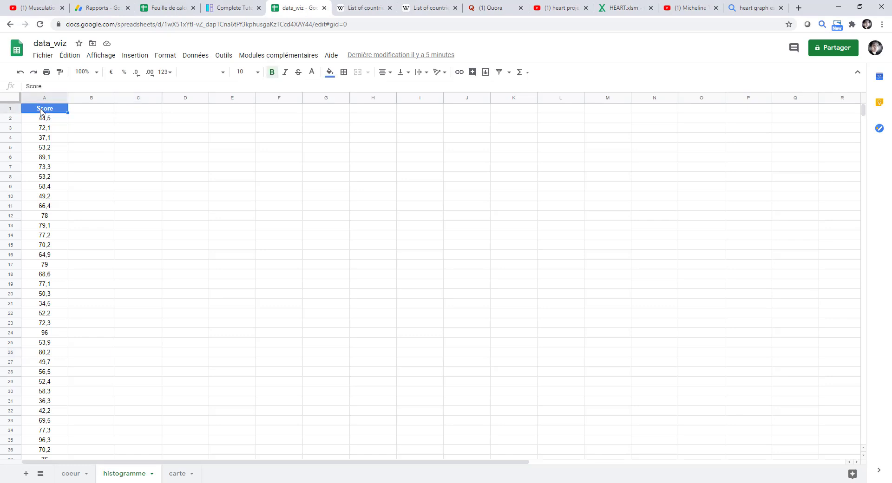
pyautogui.click(44, 97)
pyautogui.click(134, 56)
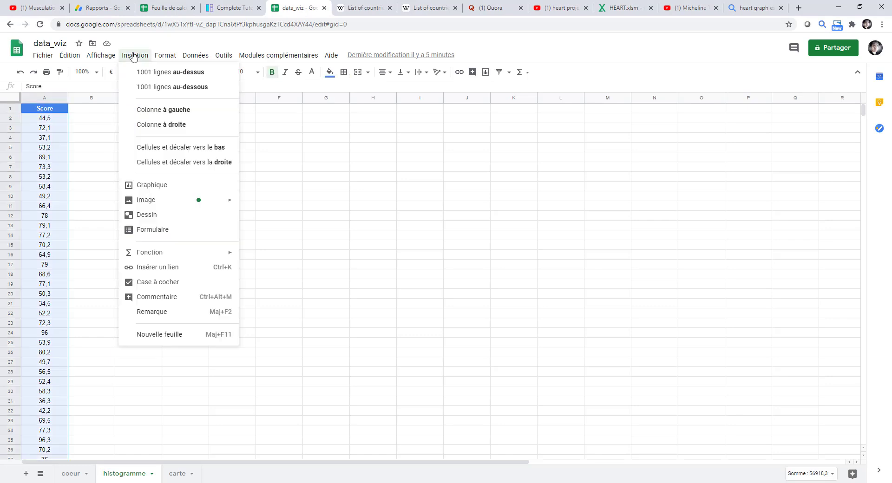
pyautogui.click(143, 185)
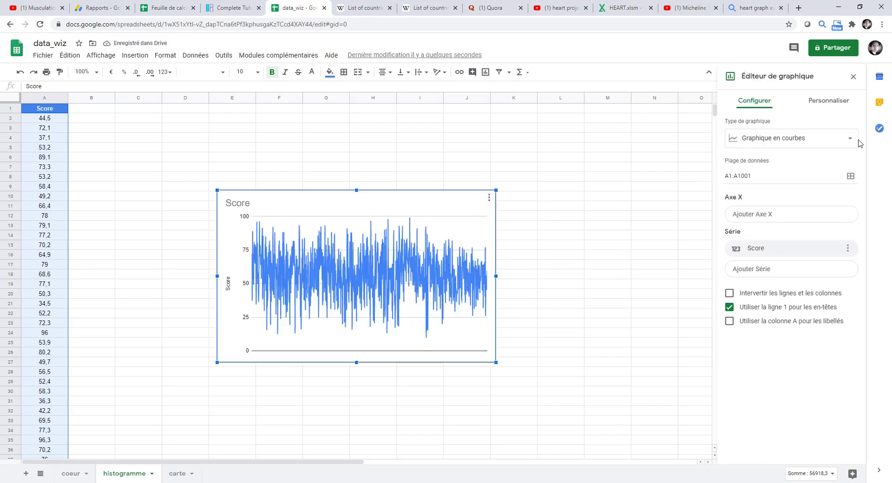
pyautogui.click(851, 140)
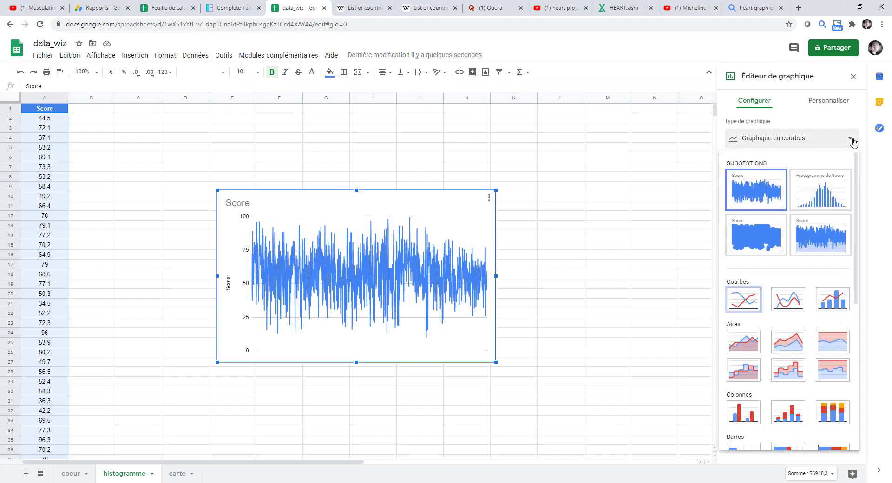
pyautogui.click(825, 193)
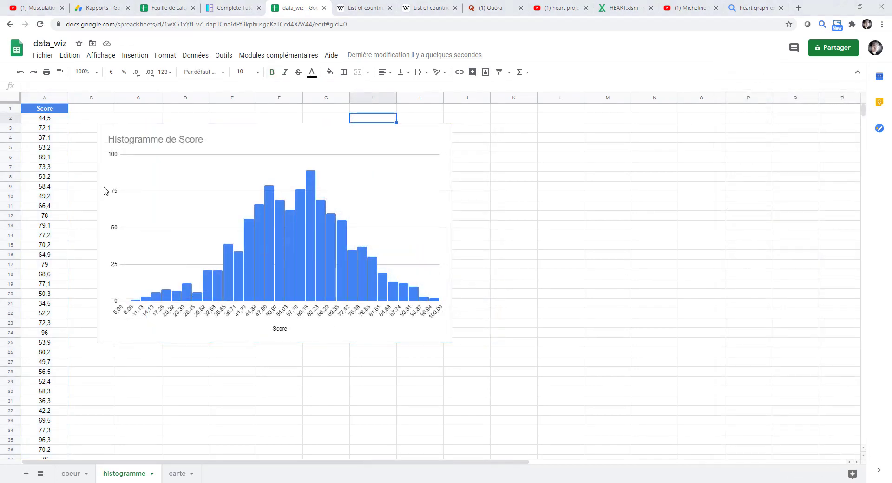
# Try to chart the Score data A1:A1001 as a candlestick chart, and delete that second chart
pyautogui.click(48, 119)
pyautogui.hotkey('ctrl', 'shift', 'Down')
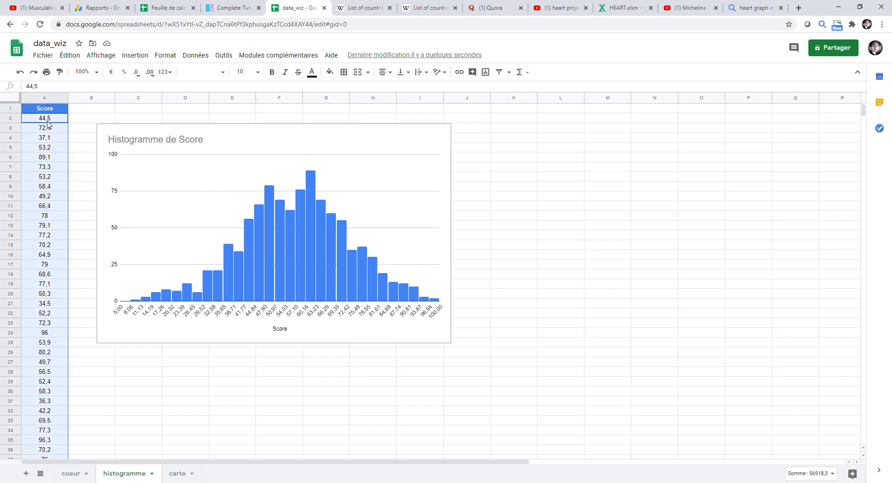
pyautogui.click(138, 58)
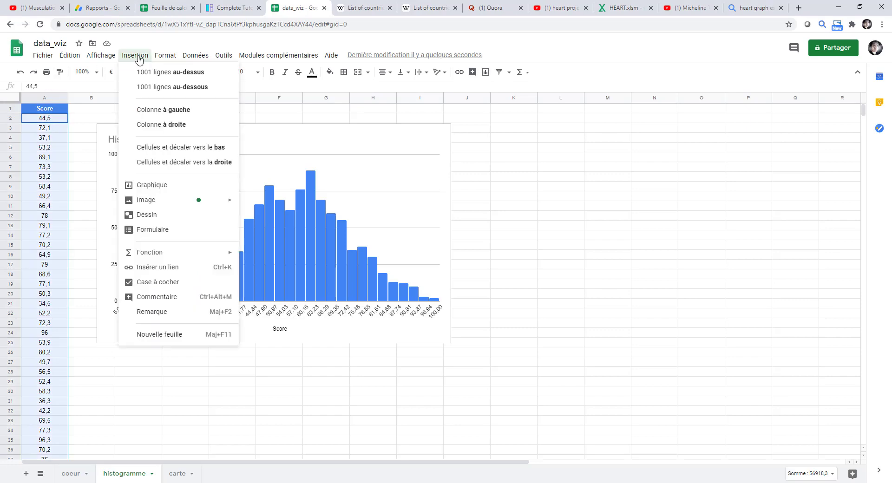
pyautogui.click(166, 193)
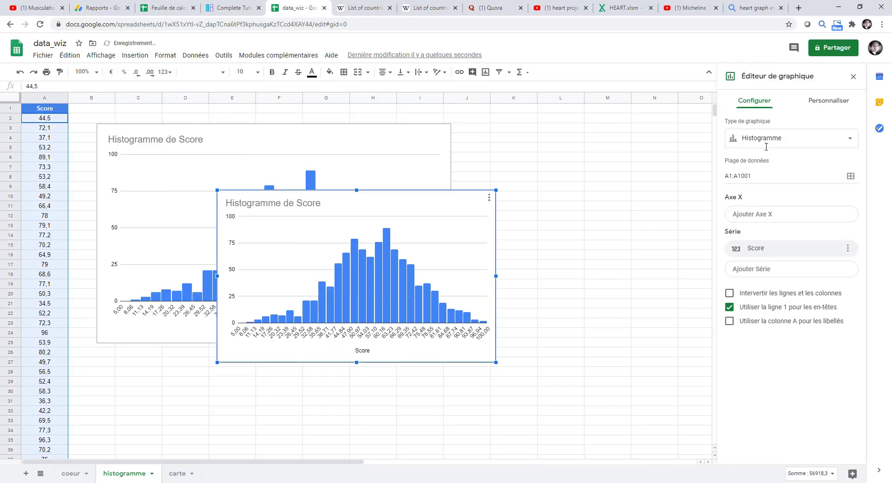
pyautogui.click(846, 141)
pyautogui.scroll(-5, 828, 184)
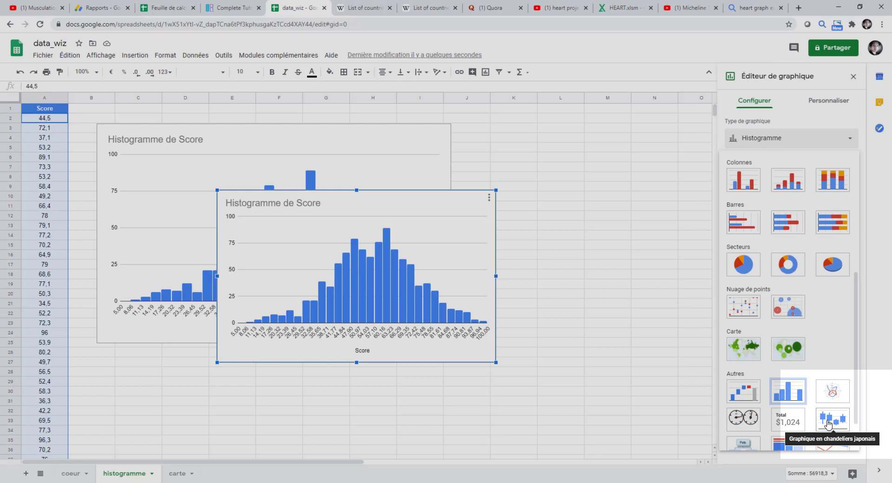
pyautogui.click(828, 421)
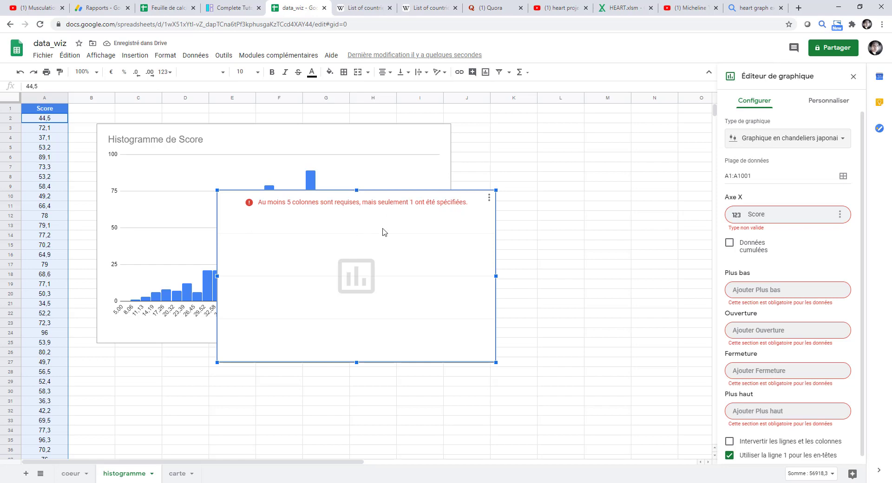
pyautogui.press('Delete')
# Compute the minimum of the Score range in cell L6, under the min heading of the data row
pyautogui.click(559, 158)
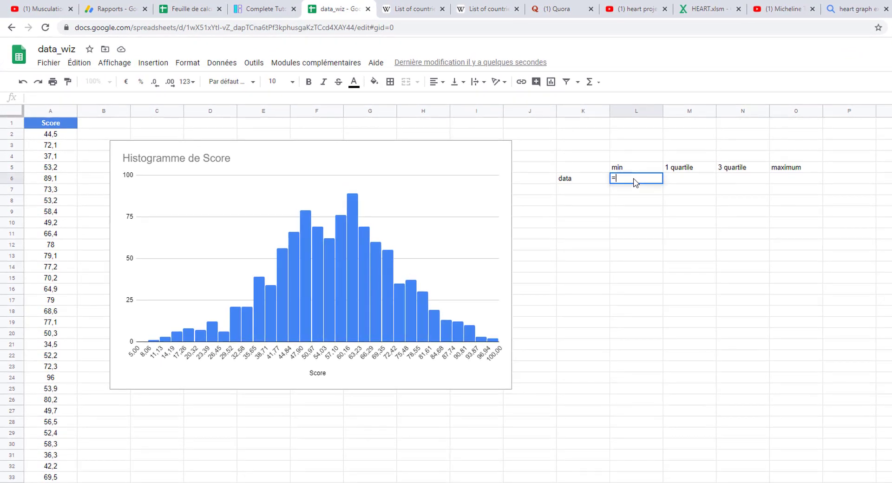
pyautogui.write('=s')
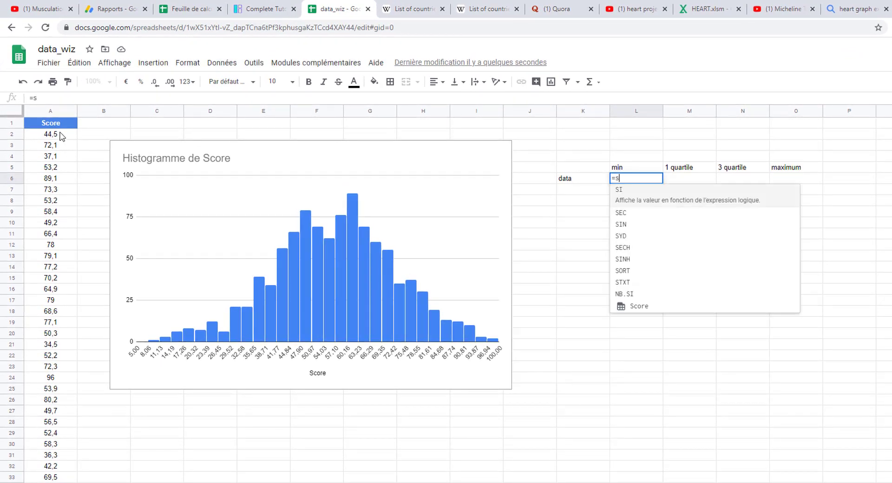
pyautogui.click(634, 305)
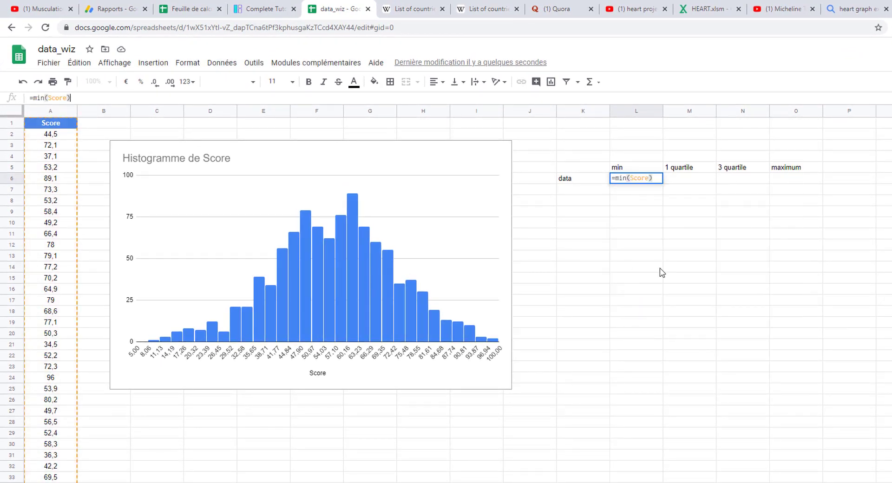
pyautogui.press('Return')
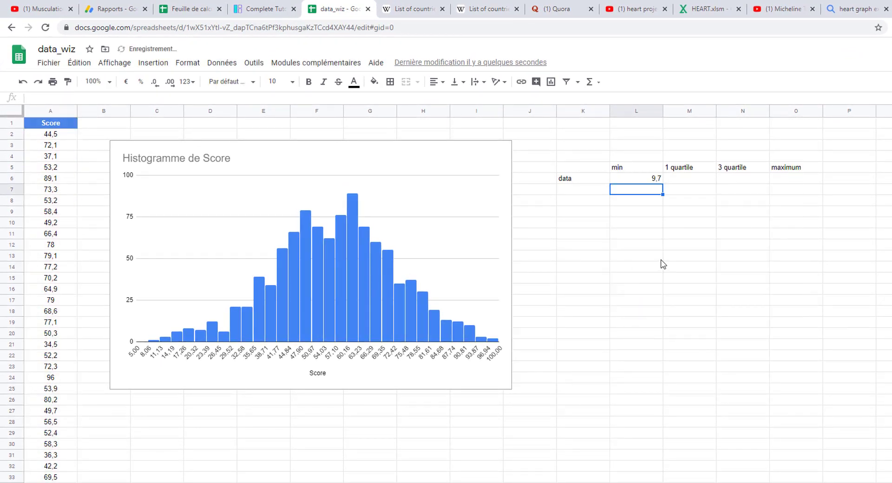
# Compute the first quartile in cell M6 with =QUARTILE(Score;1)
pyautogui.click(700, 179)
pyautogui.write('=QUARTILE(sco')
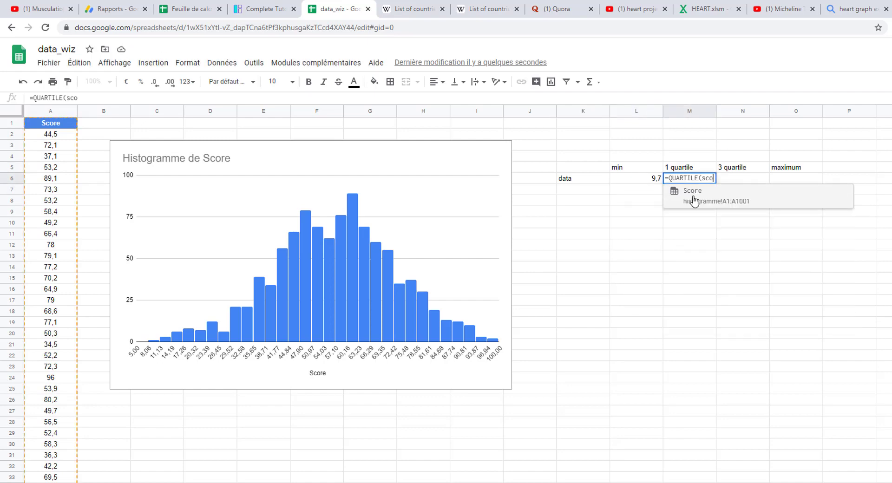
pyautogui.click(695, 199)
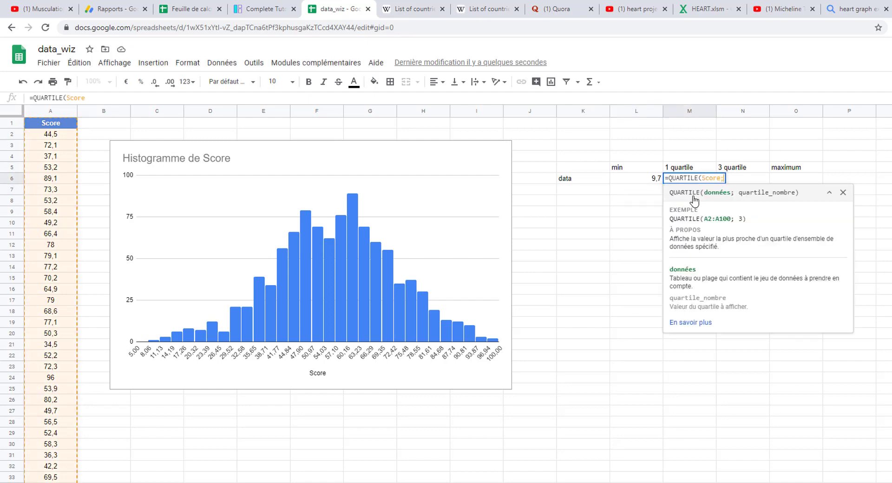
pyautogui.write(';1)')
pyautogui.press('Return')
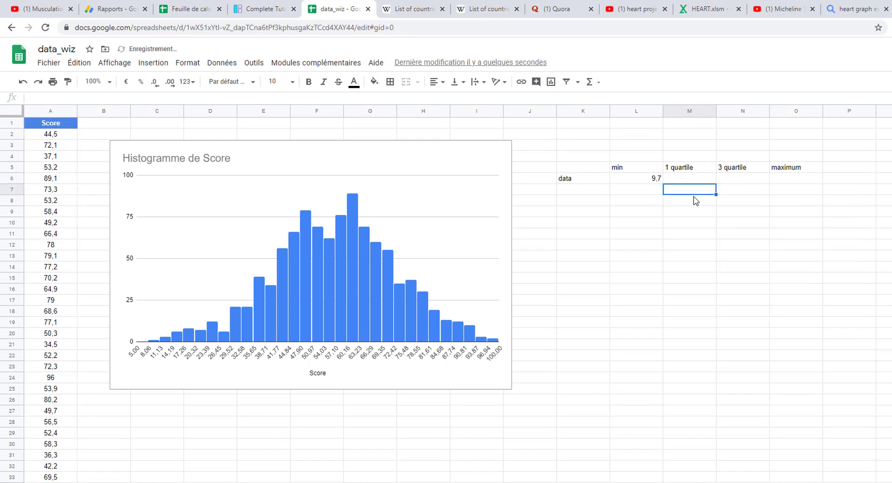
# Compute the third quartile in cell N6 with =QUARTILE(Score;3)
pyautogui.click(743, 181)
pyautogui.write('=QUARTILE(sco')
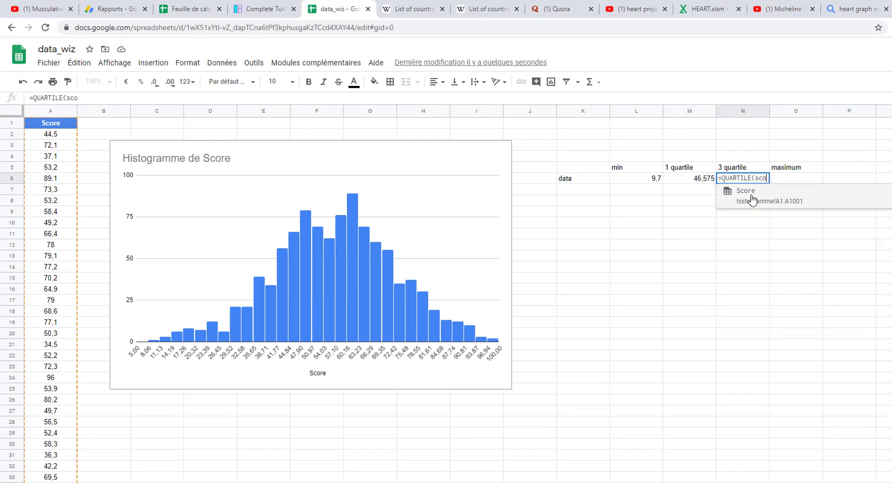
pyautogui.click(753, 197)
pyautogui.write(';3)')
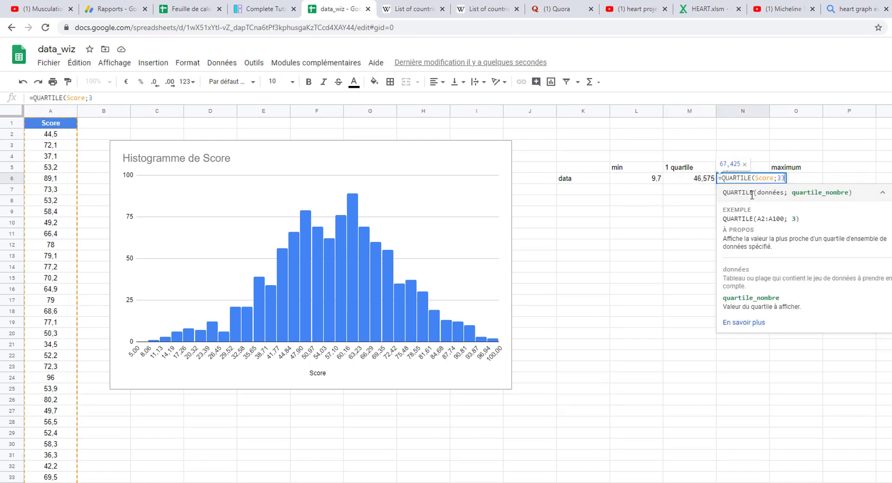
pyautogui.press('Return')
# Compute the maximum of the Score range in cell O6 with =MAX(Score)
pyautogui.click(797, 182)
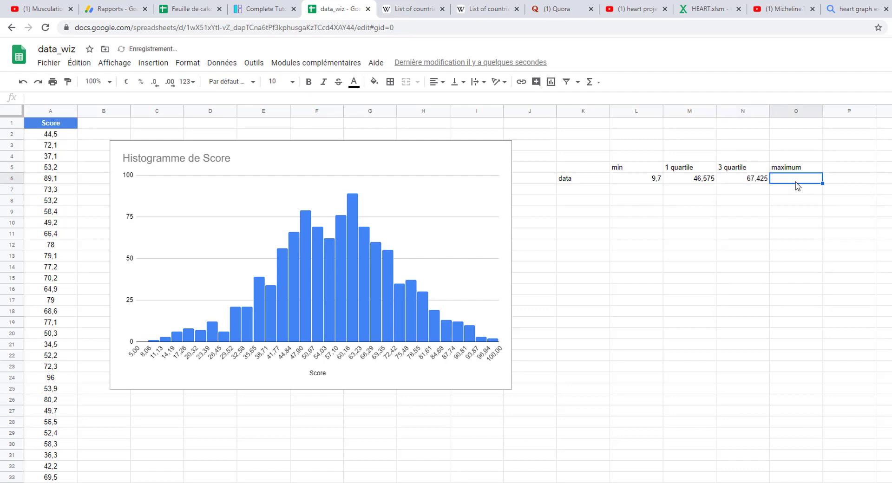
pyautogui.write('=MAX(s')
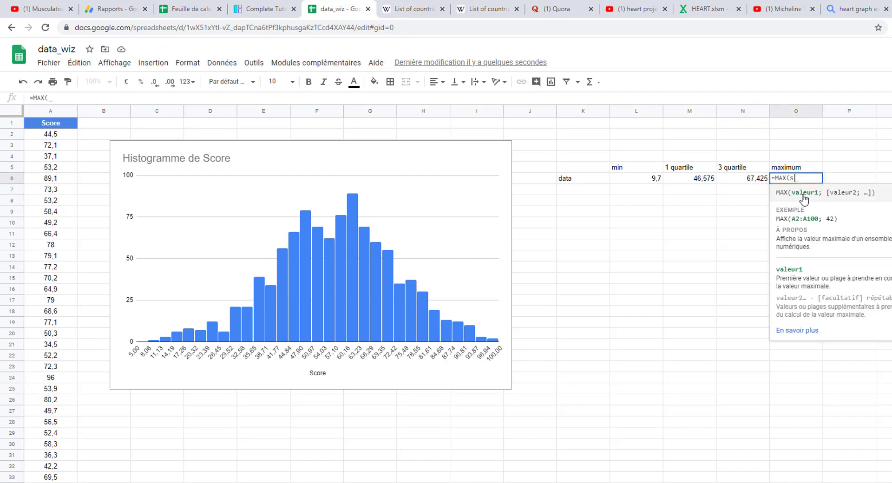
pyautogui.write('co')
pyautogui.click(805, 200)
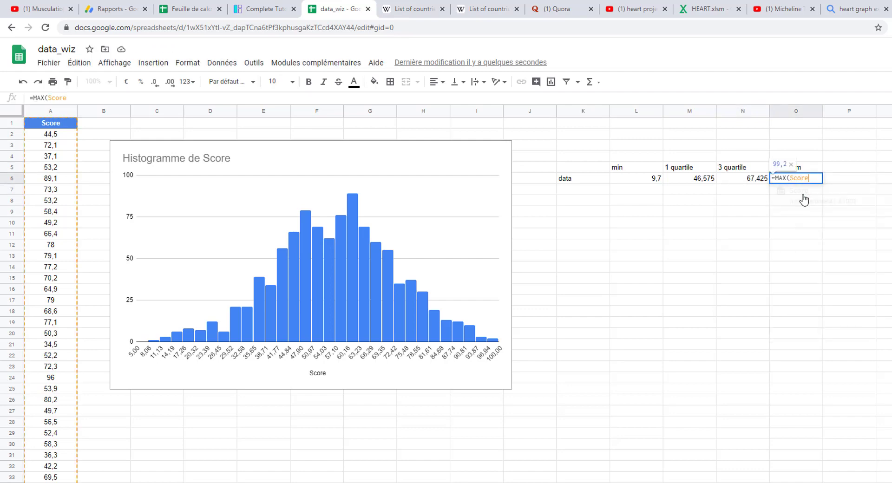
# Insert a candlestick chart from the data row K6:O6 and place it beside the score histogram
pyautogui.click(583, 181)
pyautogui.moveTo(583, 181); pyautogui.dragTo(790, 180)
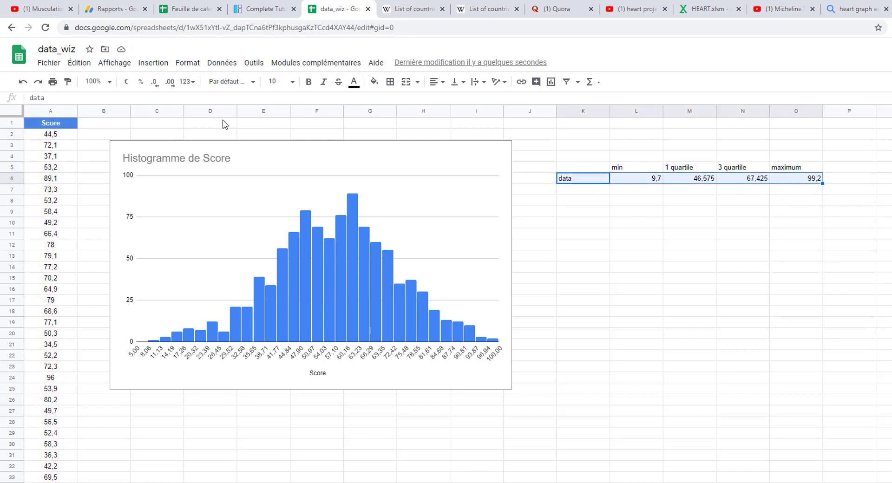
pyautogui.click(160, 67)
pyautogui.click(175, 211)
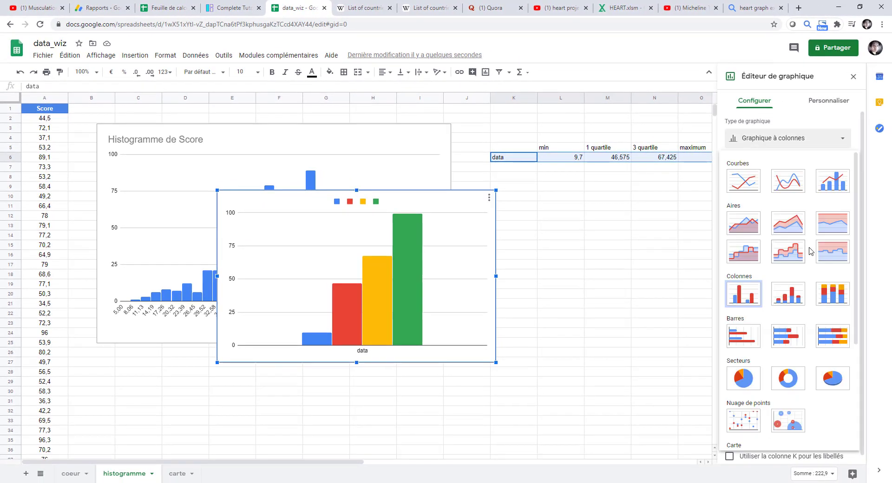
pyautogui.scroll(-4, 809, 251)
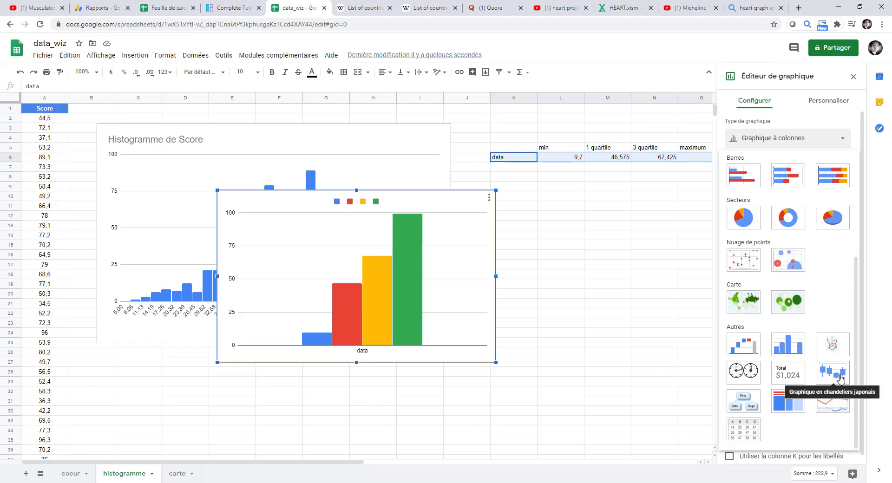
pyautogui.click(840, 378)
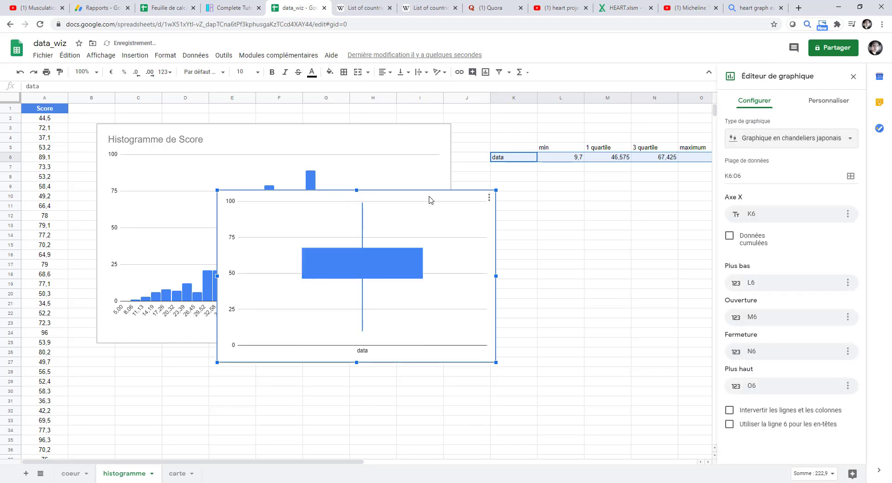
pyautogui.moveTo(440, 199); pyautogui.dragTo(656, 189)
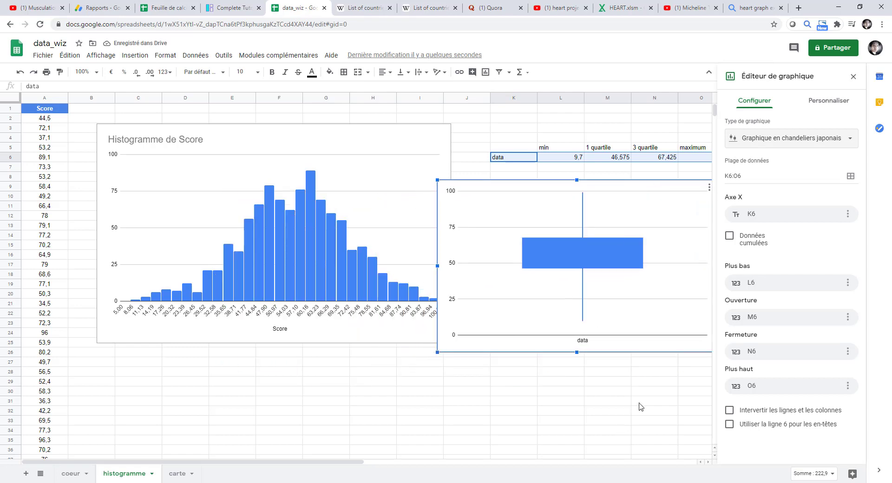
pyautogui.click(854, 77)
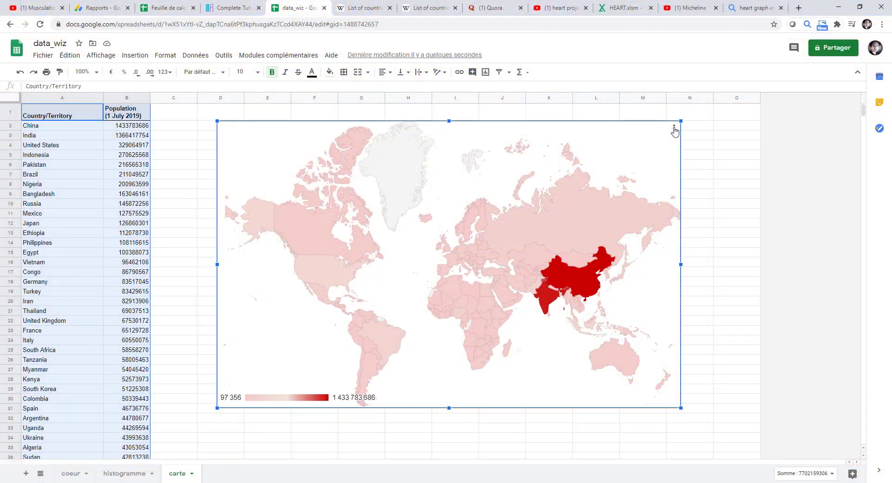
# On the carte sheet, examine the geo chart's options for publishing to the web, including embedding
pyautogui.click(674, 129)
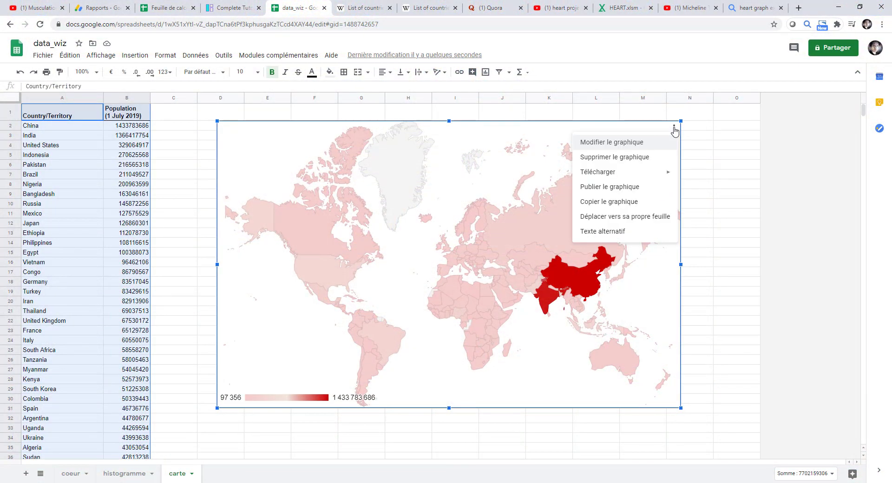
pyautogui.click(627, 187)
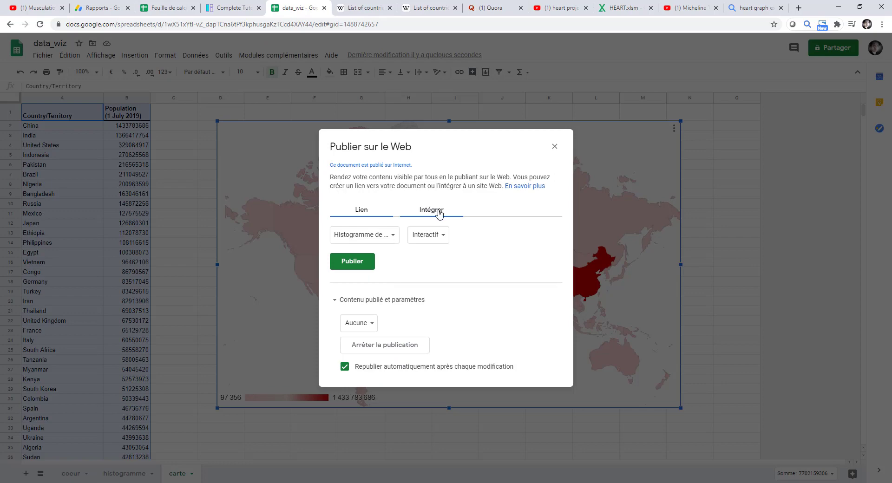
pyautogui.click(439, 213)
pyautogui.click(554, 147)
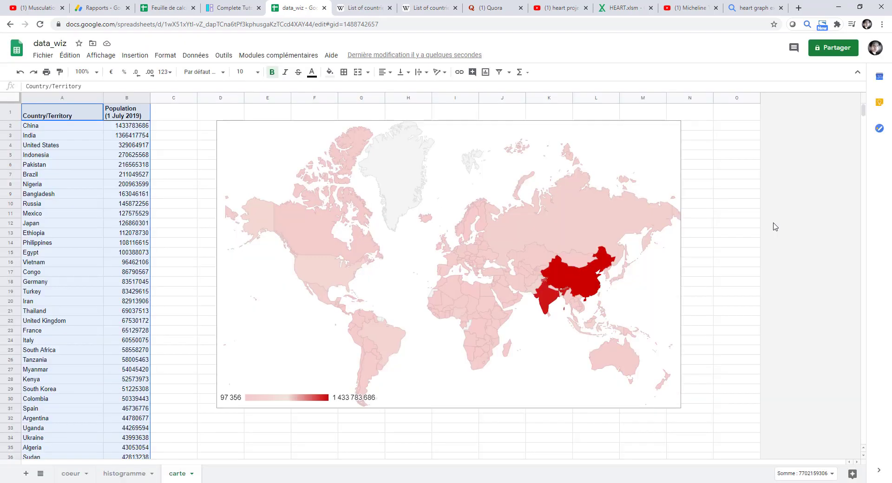